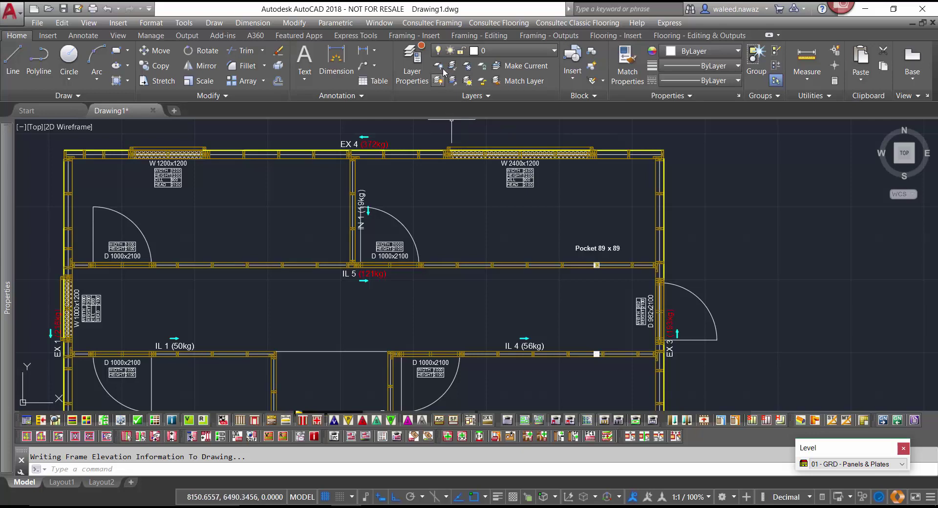
Start inserting a panel pocket and set its pocket style to Within Panel (Edge)
left_click(456, 25)
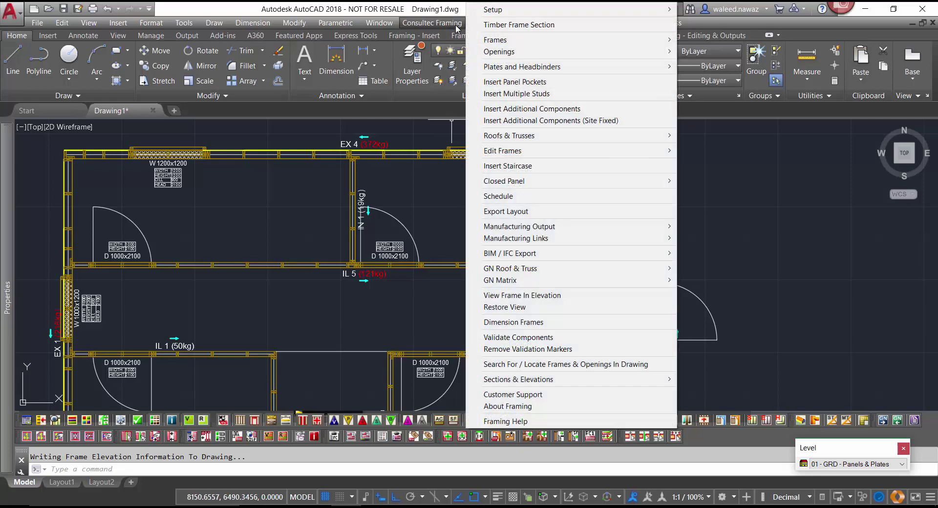
left_click(590, 86)
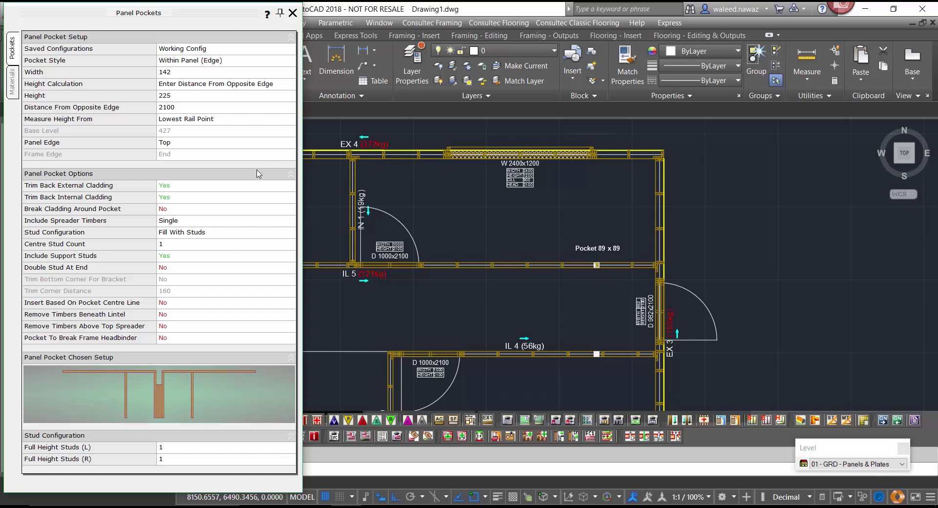
left_click(197, 60)
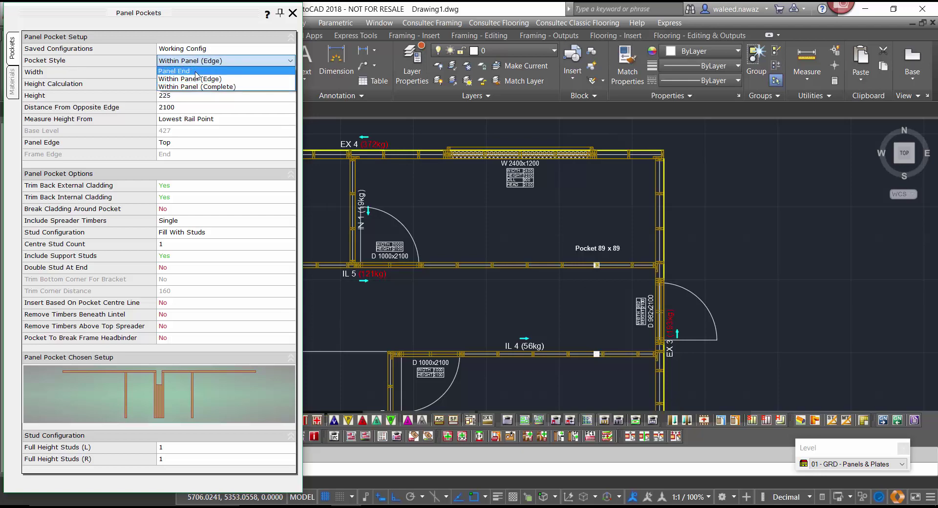
left_click(194, 79)
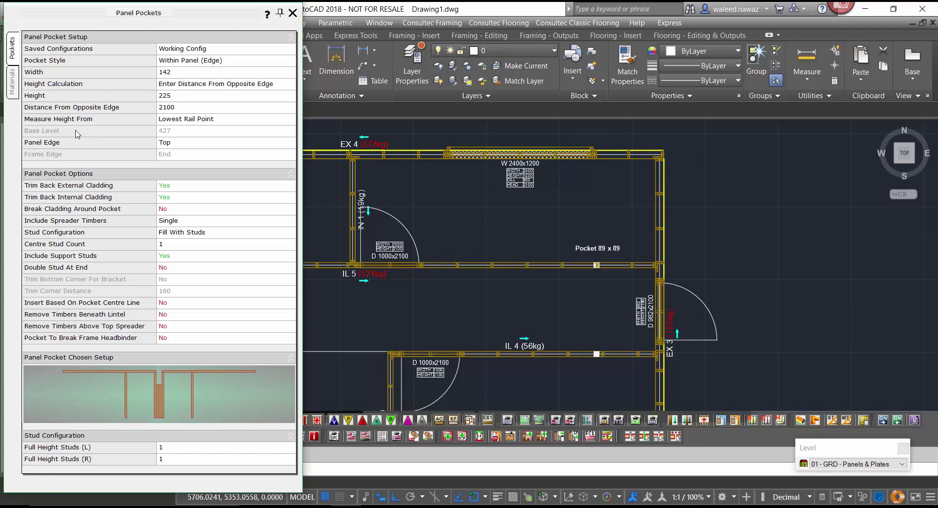
Set the pocket's height to be measured from the Lowest Rail Point and its panel edge to Top
left_click(201, 121)
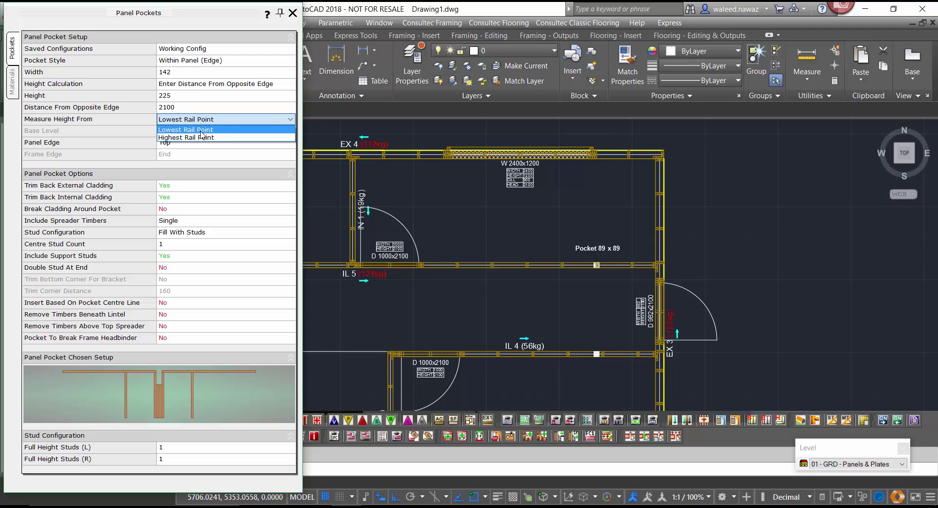
left_click(201, 130)
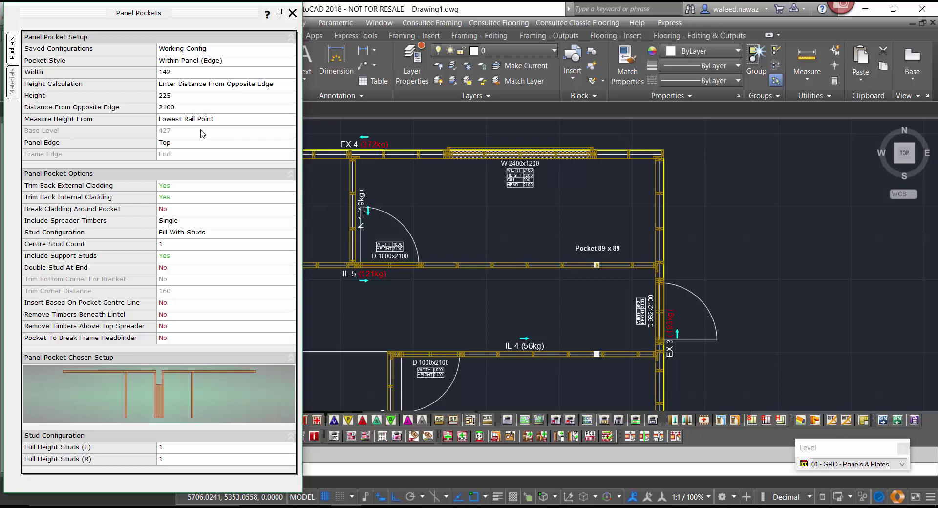
left_click(170, 145)
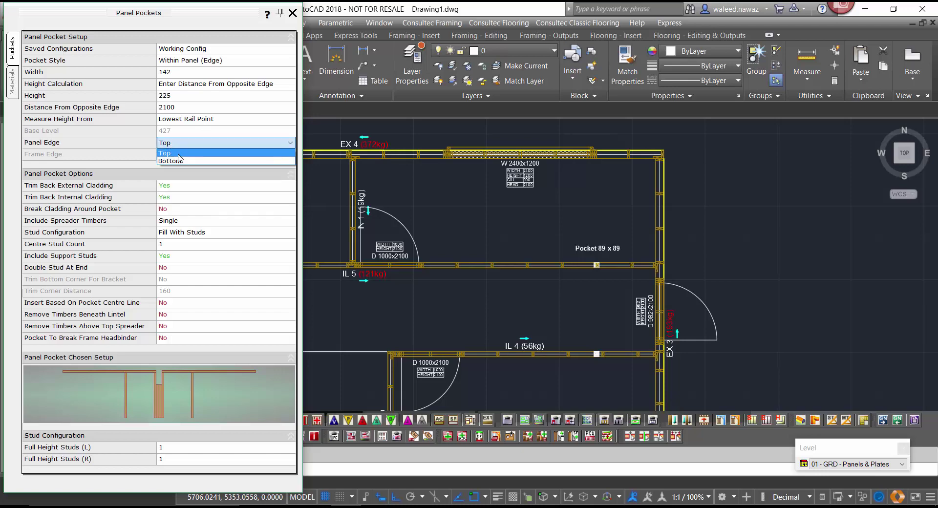
key("Up")
key("Return")
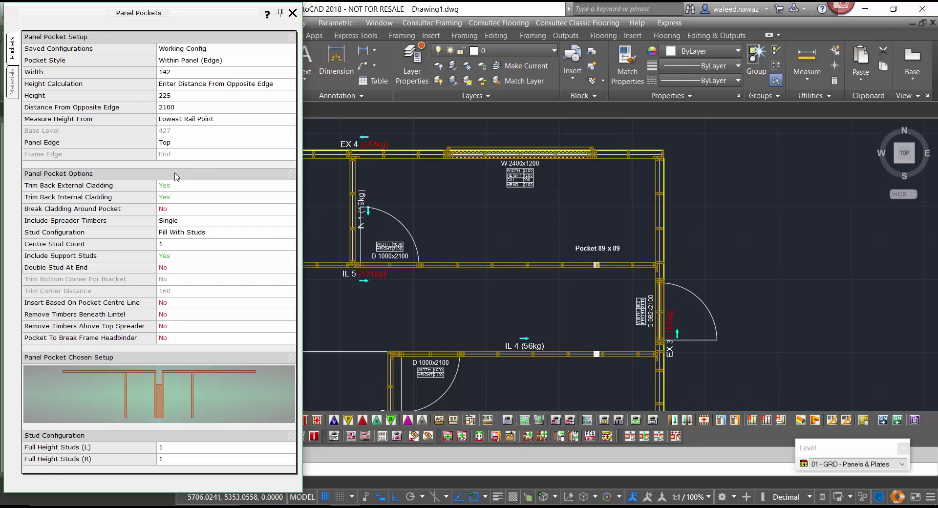
Set the pocket's spreader timbers to Single and its stud configuration to Fill With Studs
left_click(176, 221)
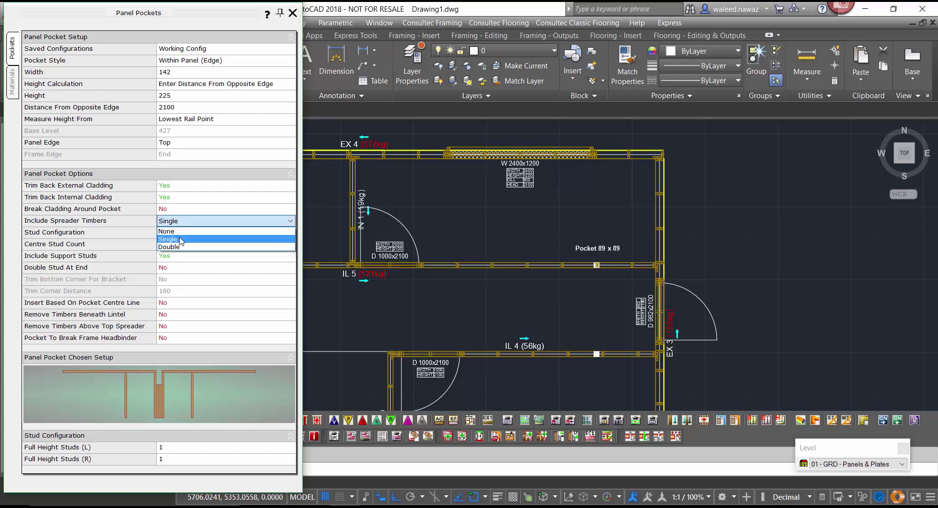
left_click(181, 239)
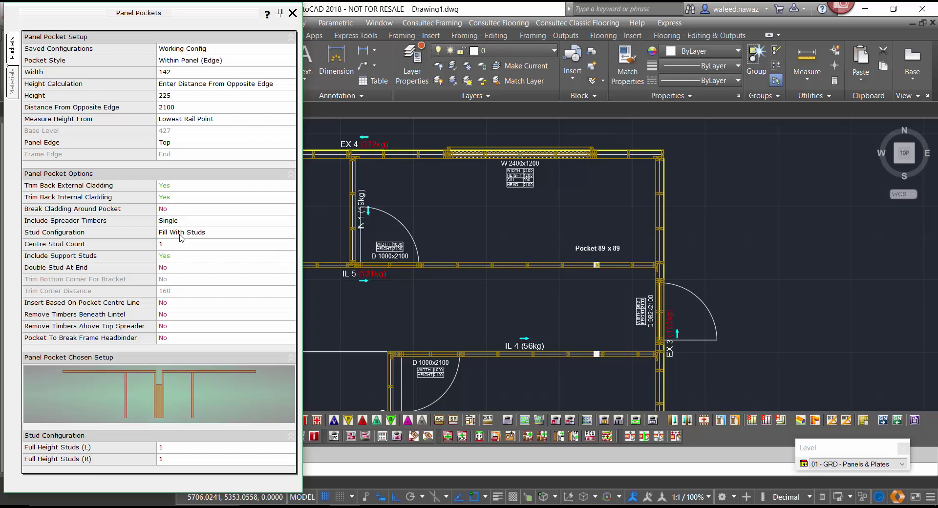
left_click(181, 232)
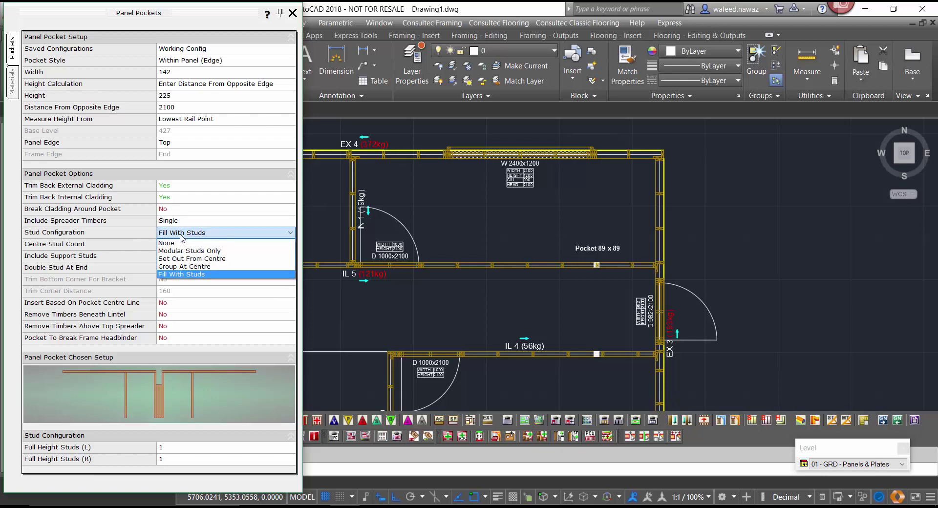
left_click(239, 275)
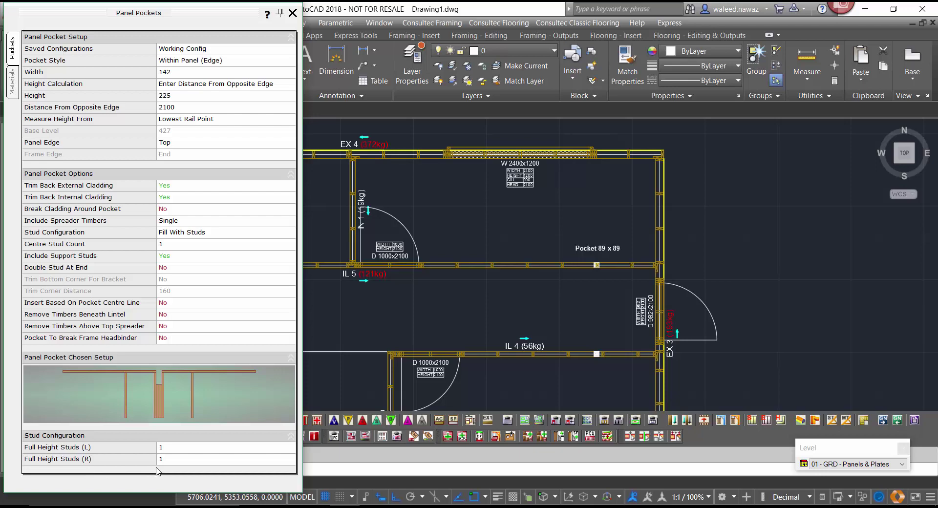
Review the pocket's material setup and the shape options available for the full-height studs
left_click(12, 81)
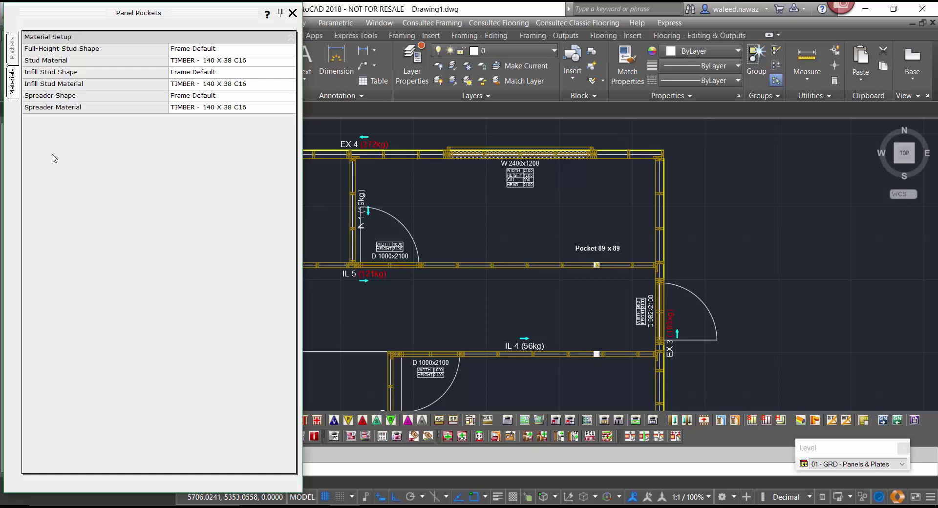
left_click(205, 50)
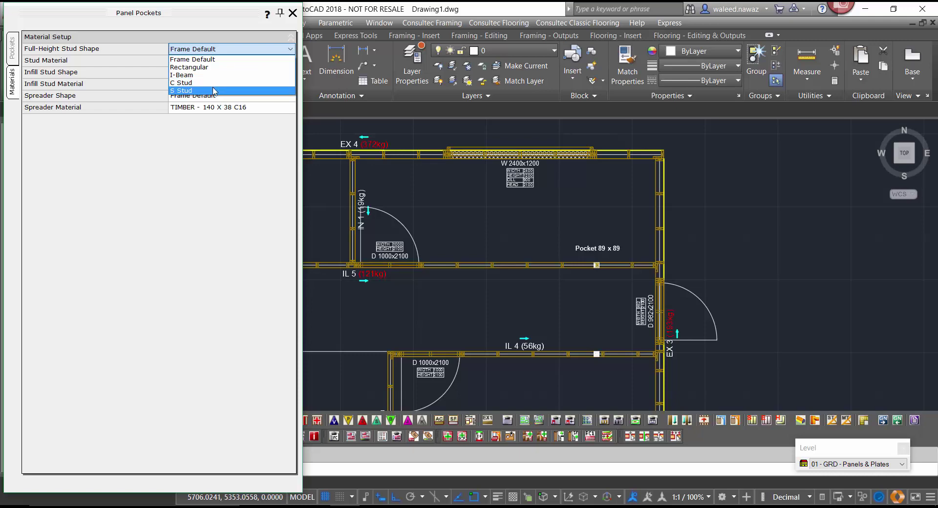
left_click(171, 147)
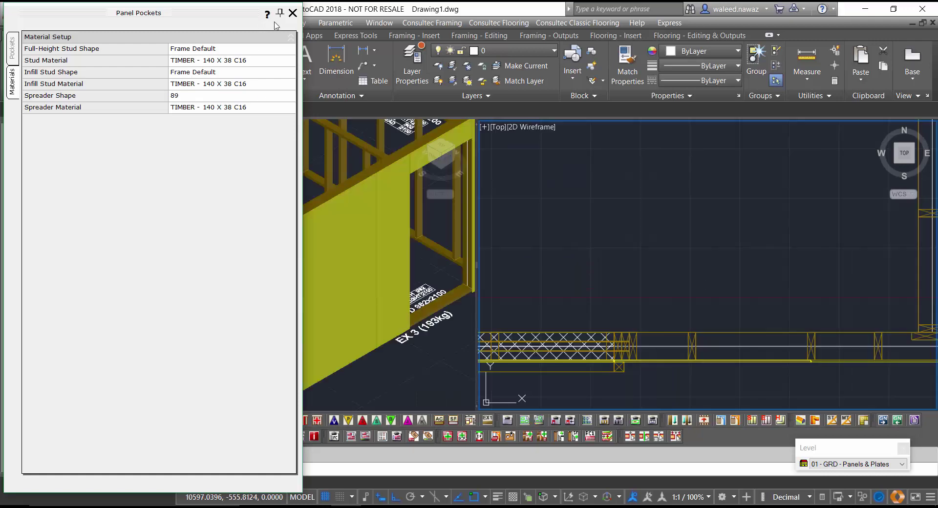
Insert the pocket in the lower external frame on the plan, between the 2400x1200 window and the nearby corner
left_click(279, 13)
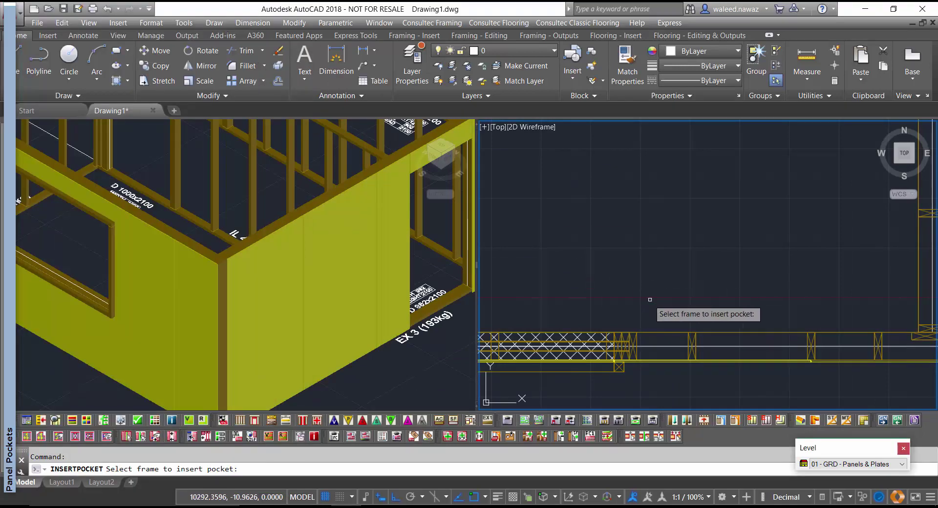
left_click(740, 347)
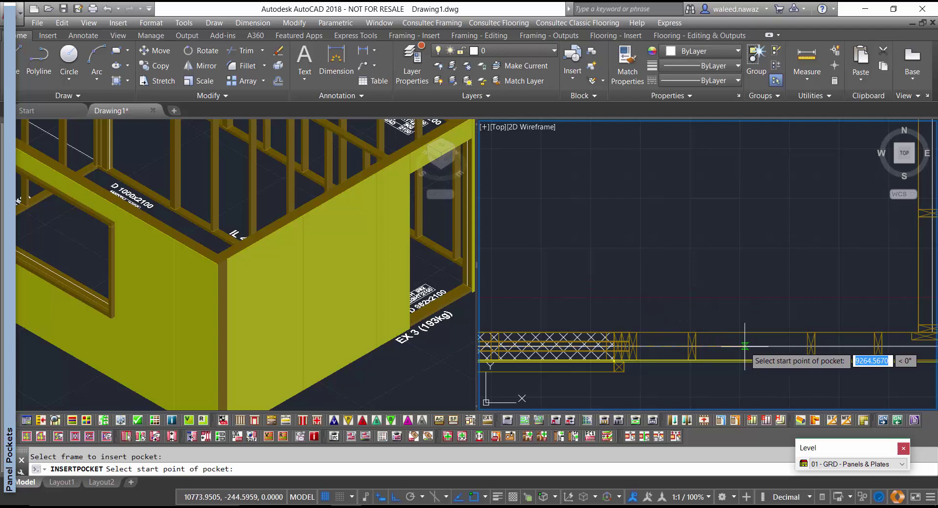
left_click(745, 346)
left_click(729, 270)
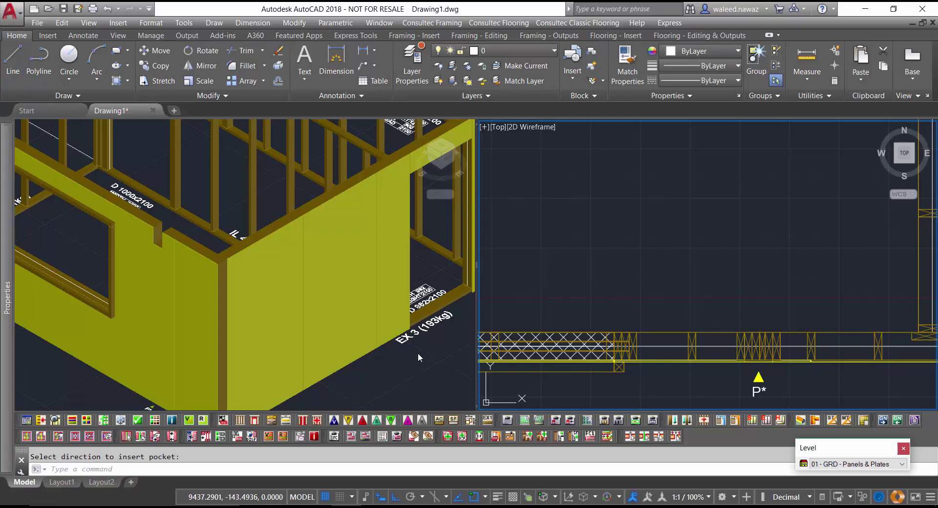
left_click(381, 375)
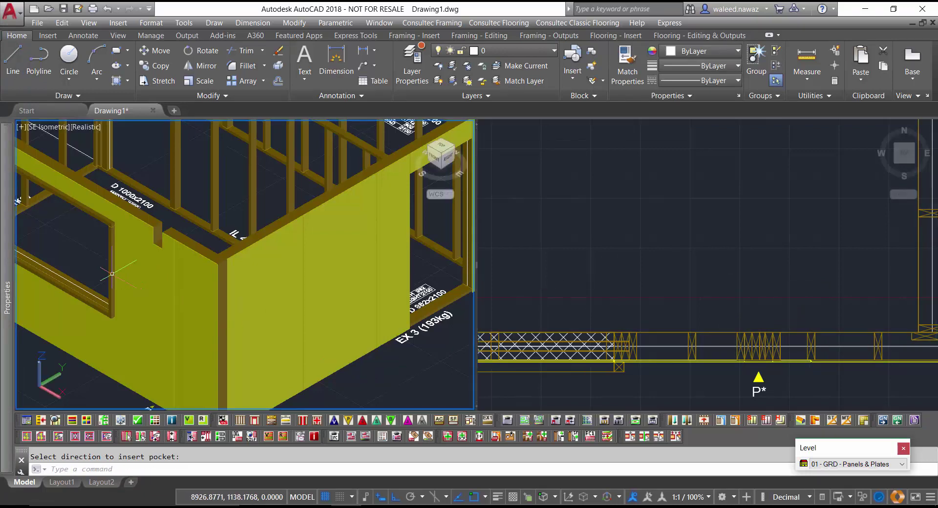
scroll(153, 240, "up", 3)
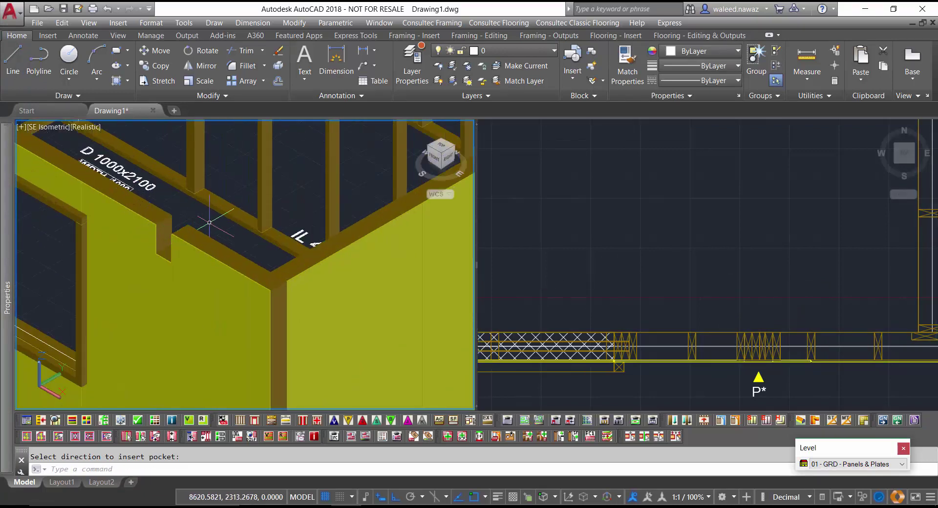
middle_click_drag(210, 224, 313, 226, "shift")
key("Escape")
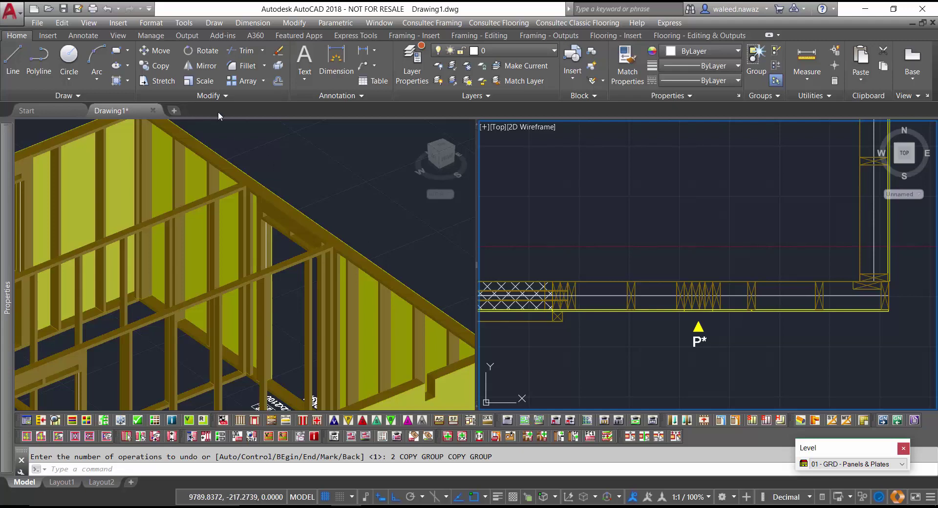
Copy the pocket from its upper-left corner straight up to the opposite external frame EX 4, beside its 2400x1200 window
left_click(155, 70)
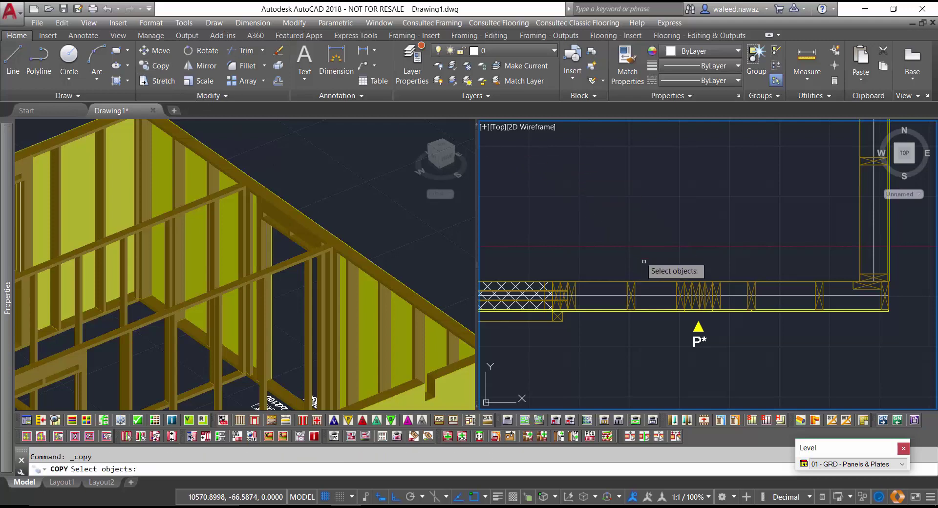
left_click(698, 329)
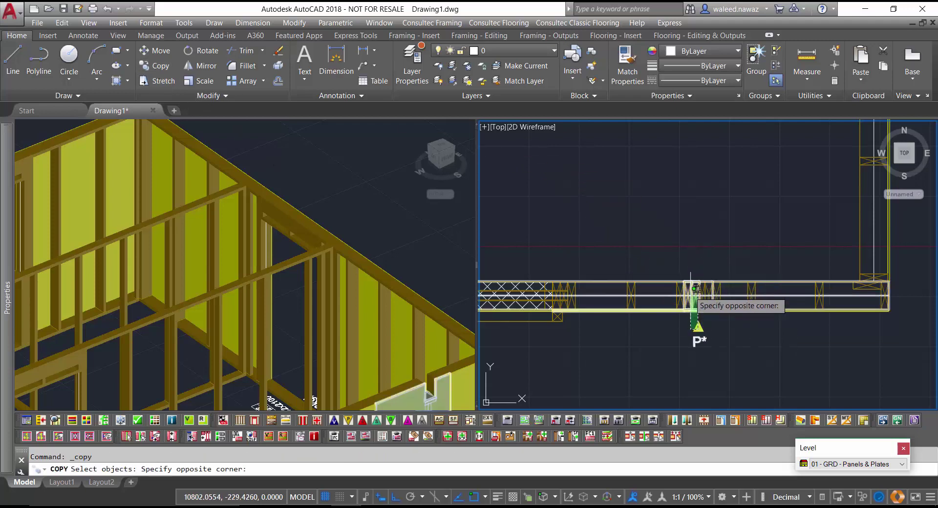
left_click(699, 327)
left_click(699, 329)
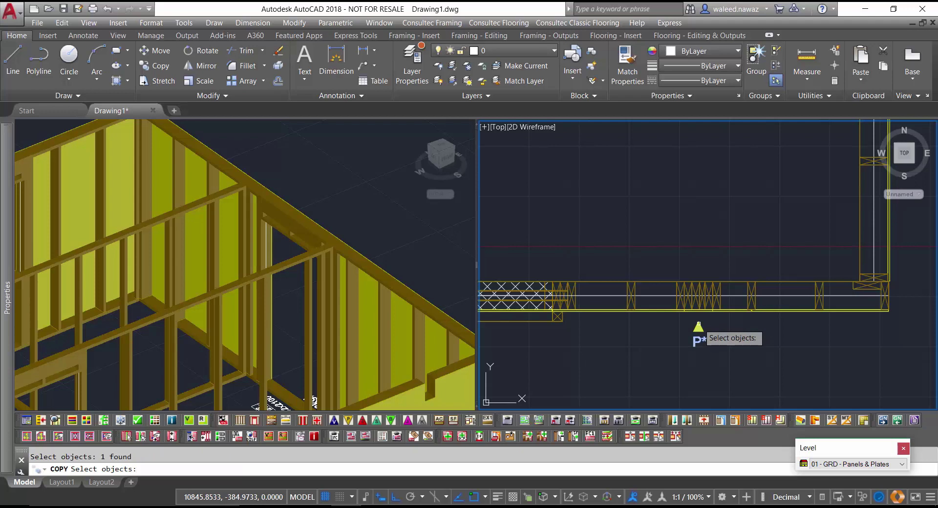
key("Return")
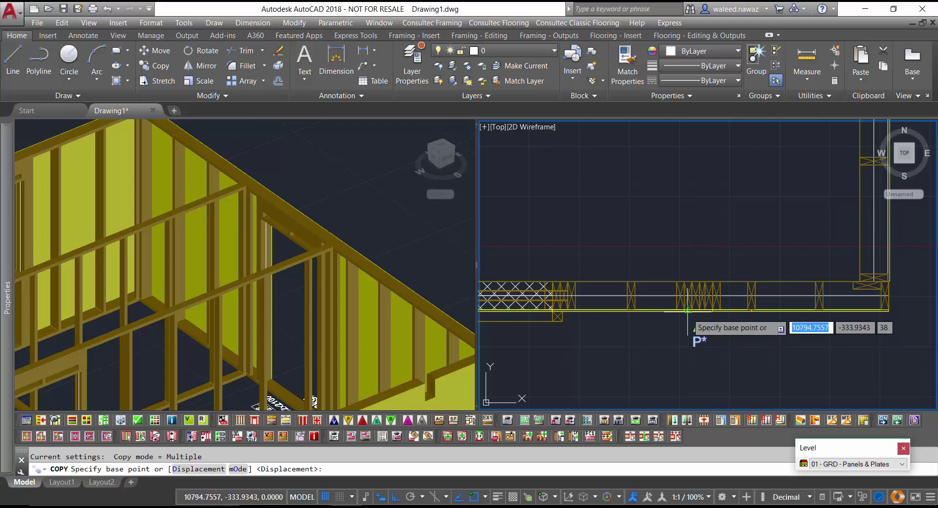
left_click(676, 284)
middle_click_drag(673, 224, 665, 328)
scroll(664, 329, "down", 6)
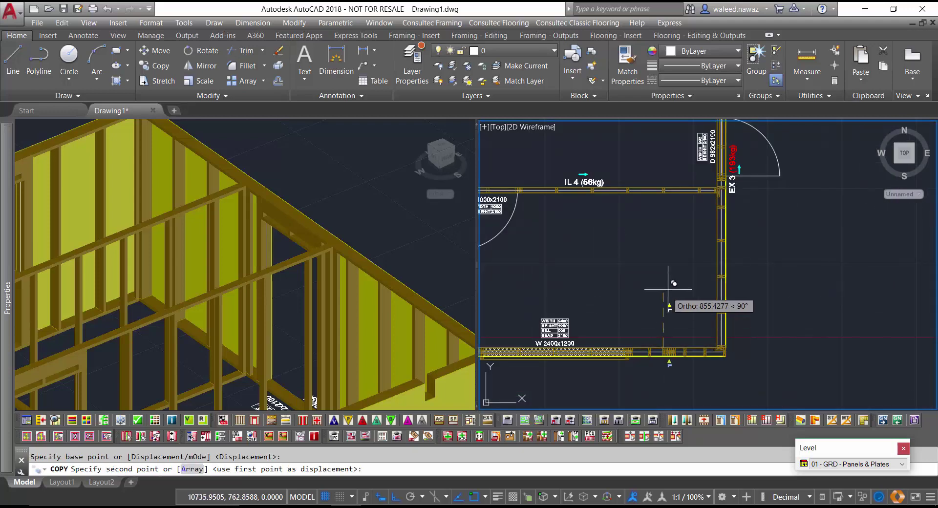
middle_click_drag(674, 163, 646, 354)
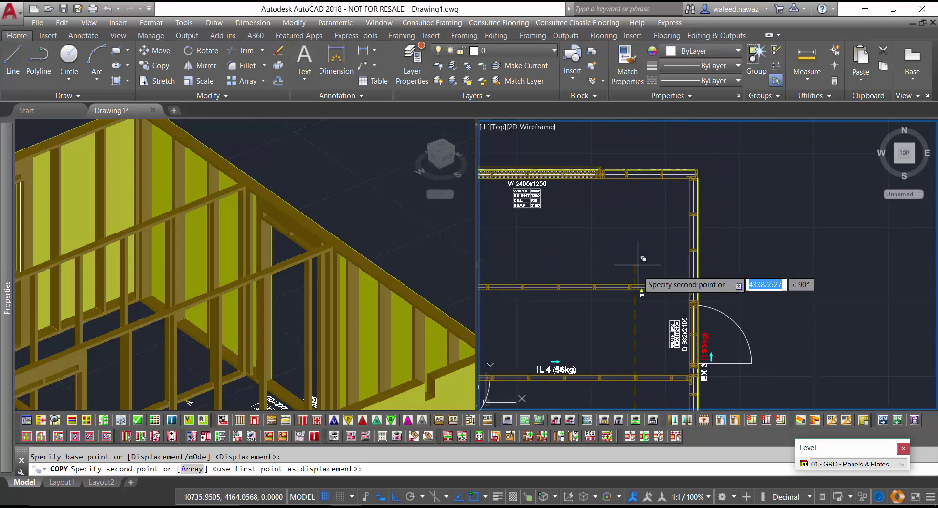
scroll(635, 169, "up", 8)
left_click(630, 176)
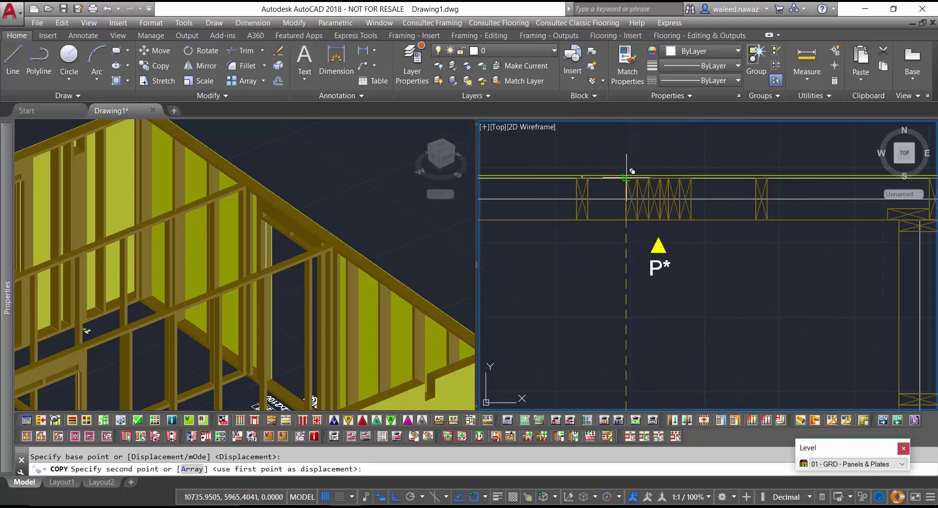
key("Escape")
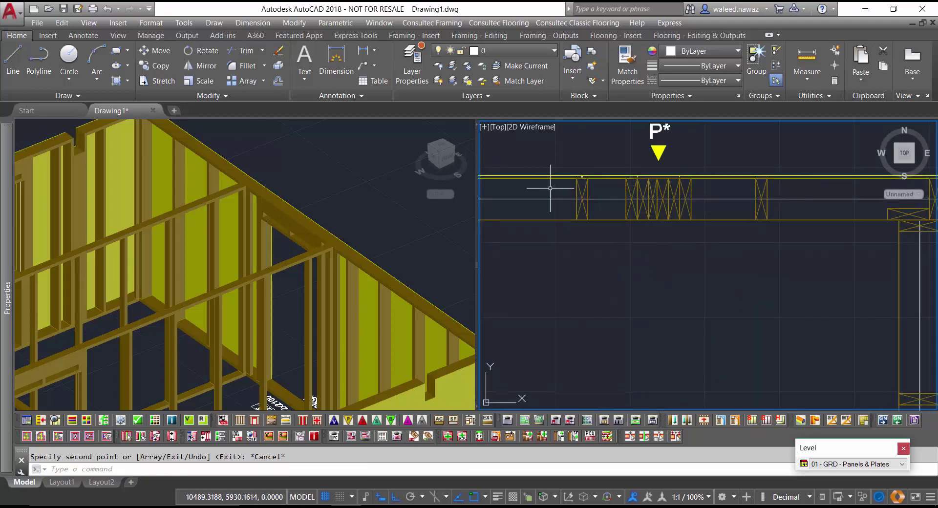
Examine the copied pocket's notch and supporting studs in the 3D view
middle_click(38, 127)
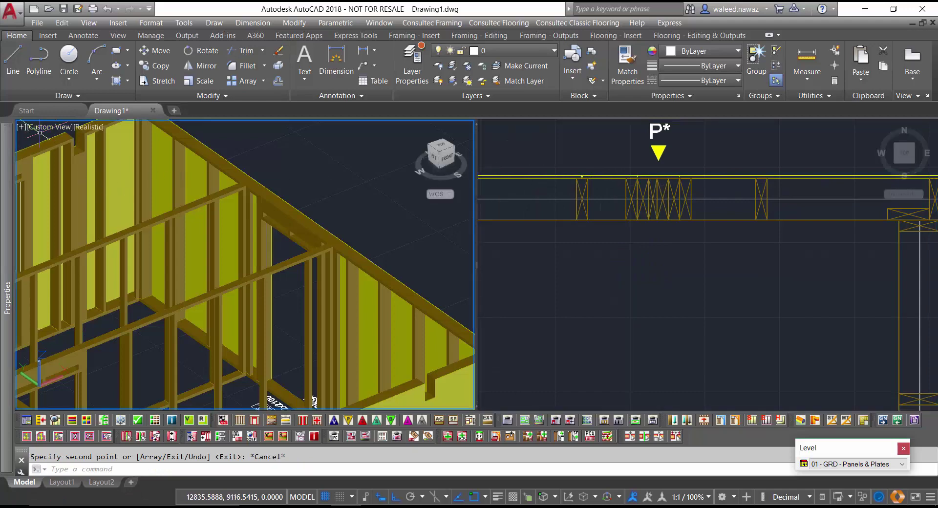
middle_click_drag(35, 147, 176, 243)
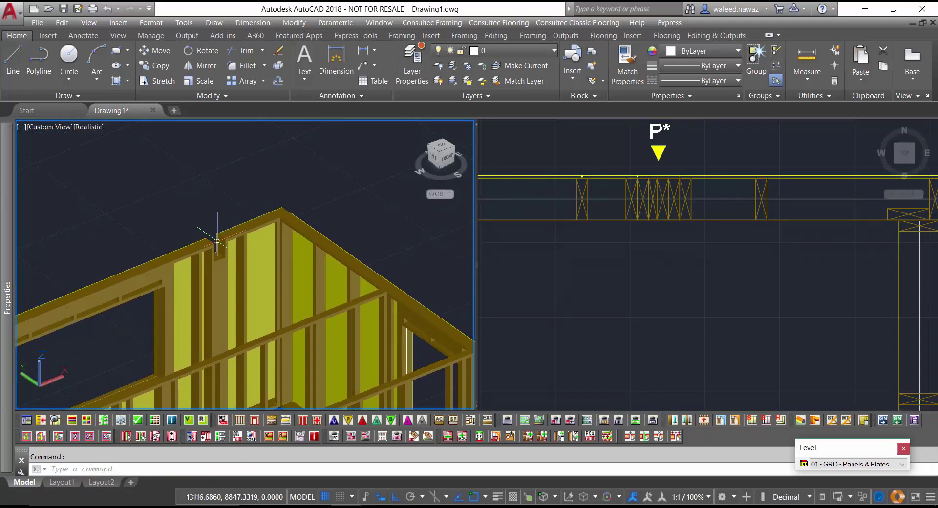
scroll(205, 230, "up", 4)
scroll(204, 230, "up", 2)
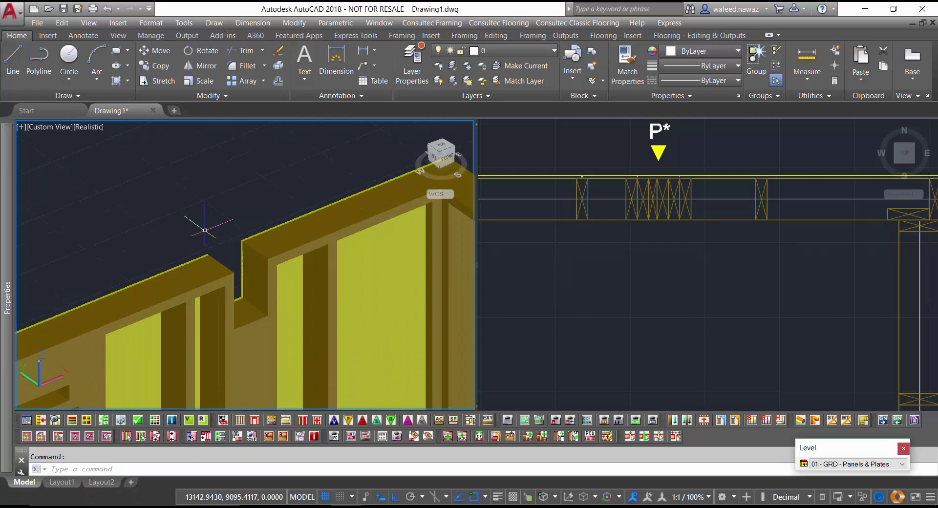
middle_click_drag(205, 230, 117, 237, "shift")
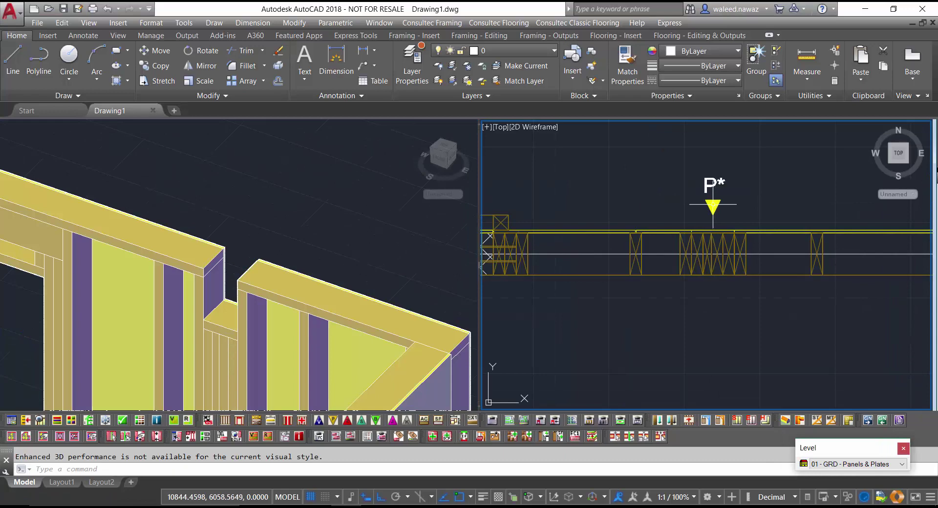
Widen the copied pocket to about 301 mm by stretching its left and right ends outward along the wall
left_click(716, 201)
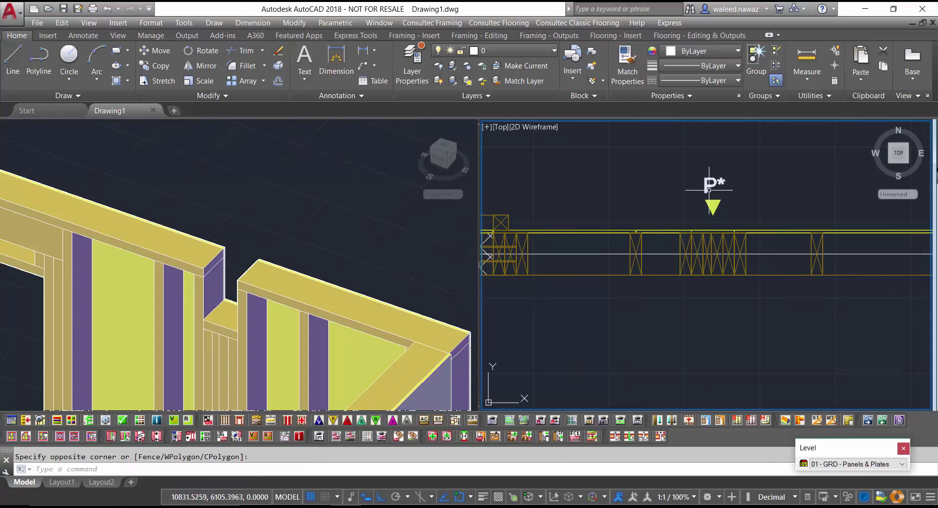
left_click(692, 250)
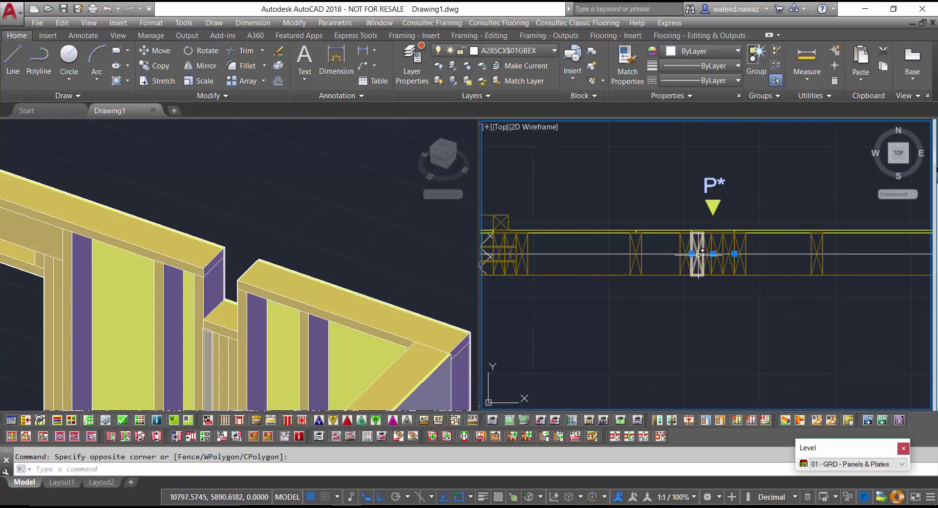
left_click(692, 254)
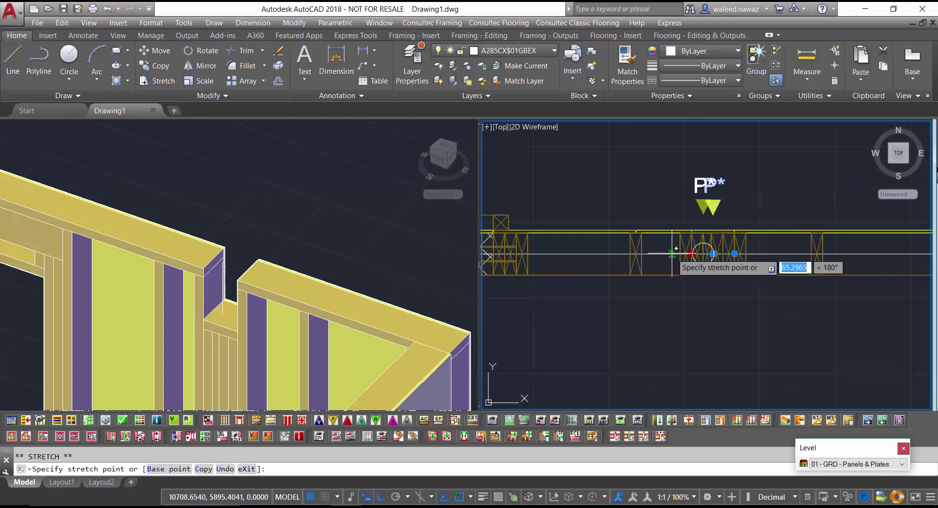
left_click(672, 254)
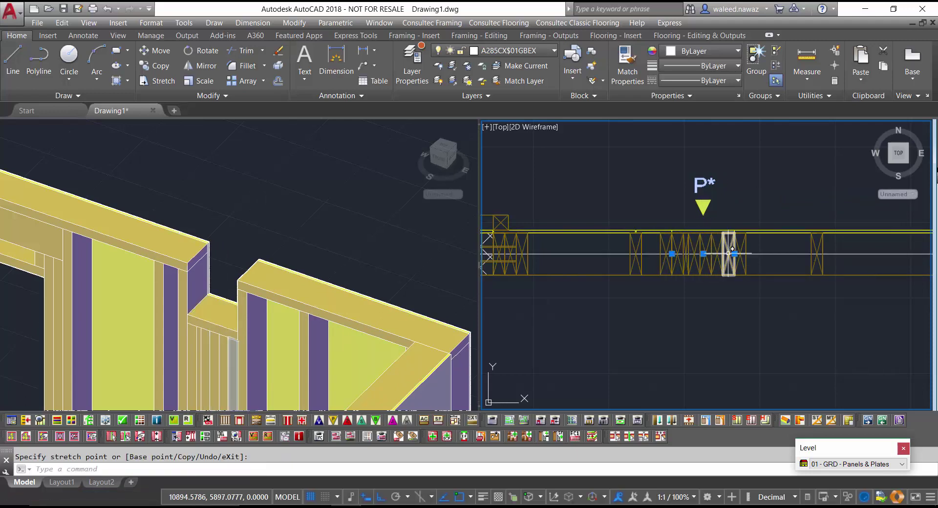
left_click(762, 254)
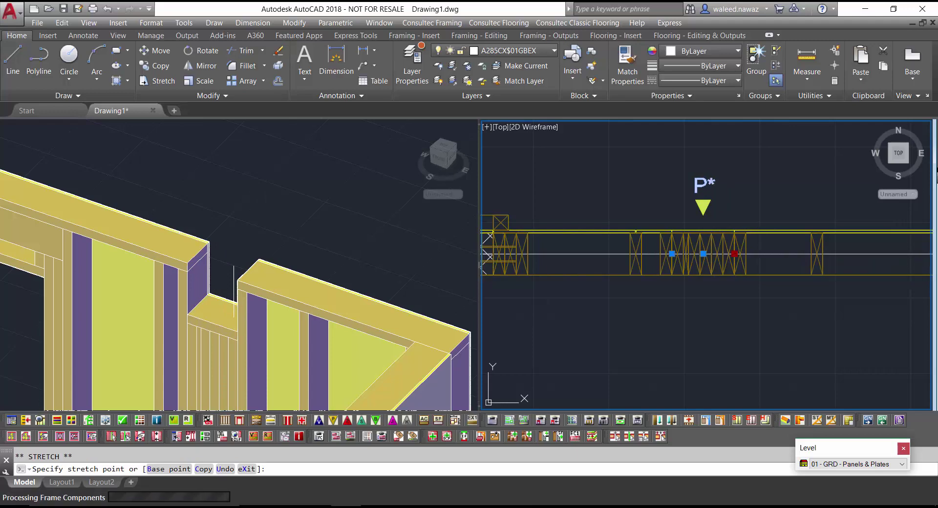
Slide the widened pocket right along the wall, then back left to sit midway between the neighbouring separate studs
left_click(717, 253)
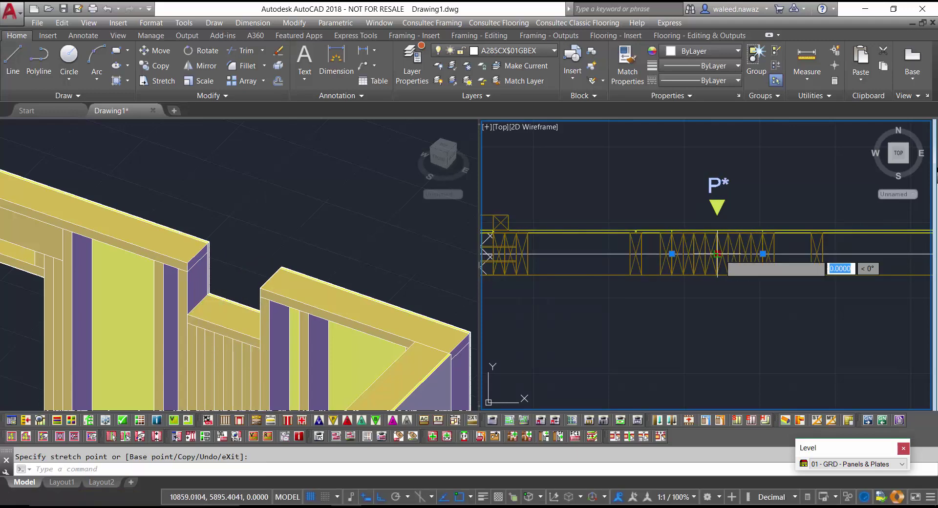
left_click(751, 253)
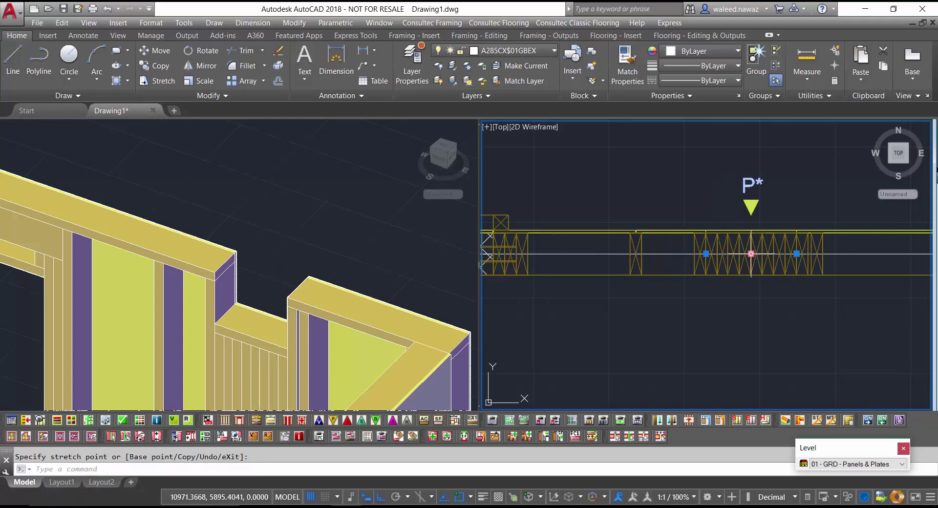
left_click(751, 253)
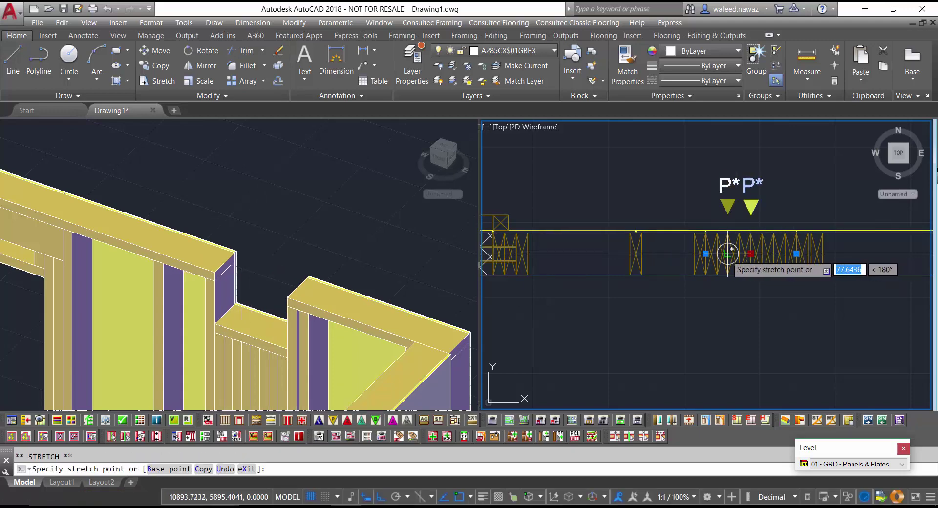
left_click(728, 254)
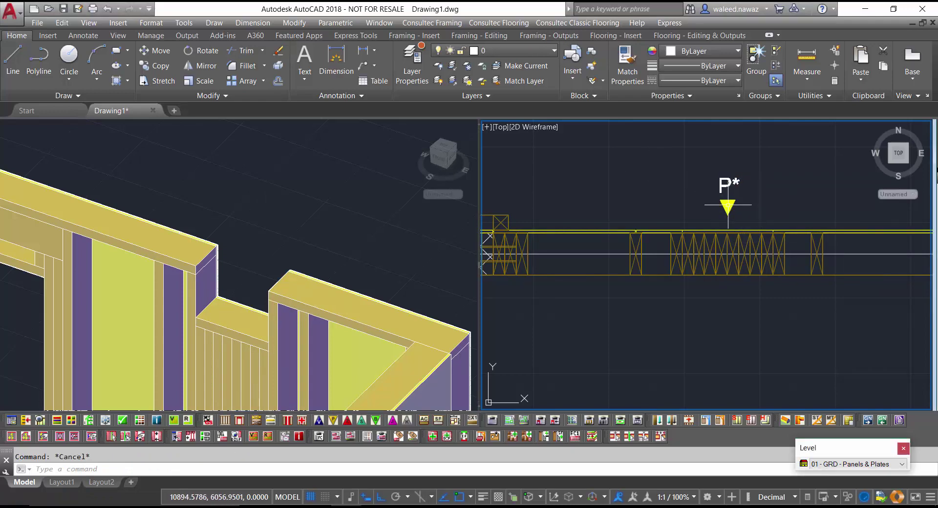
Open the widened pocket's properties and bring up its panel pocket options
left_click(727, 209)
left_click(926, 224)
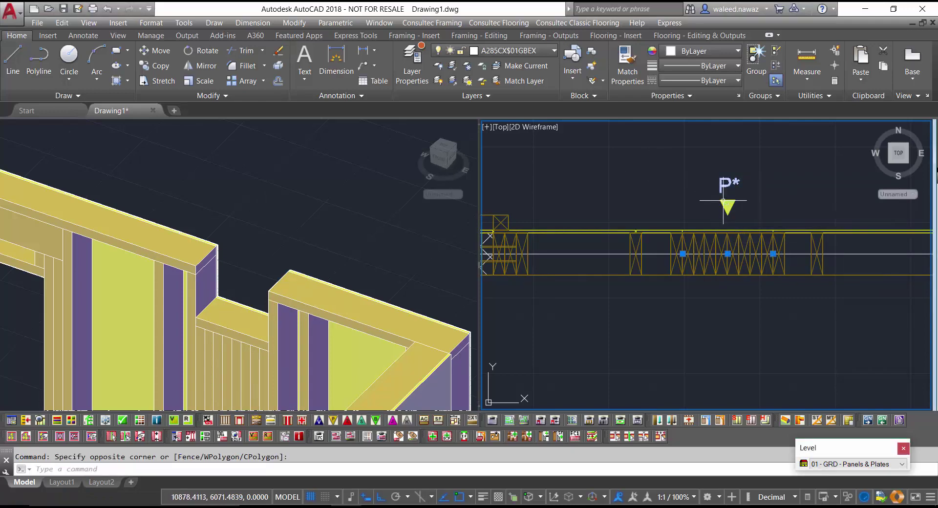
right_click(646, 154)
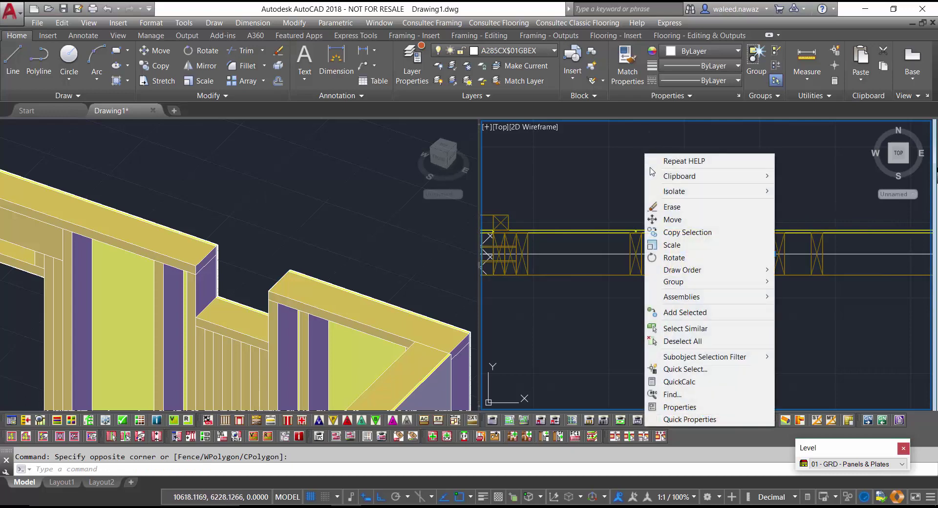
left_click(680, 407)
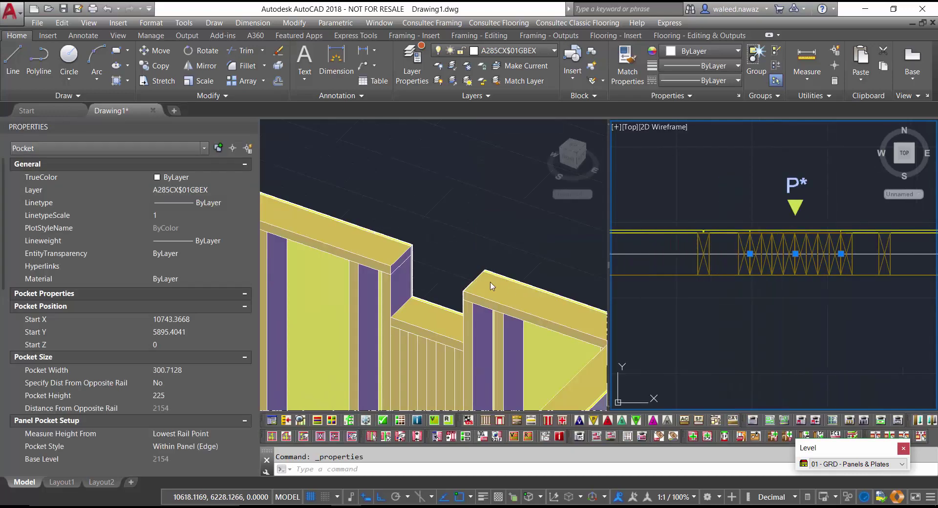
scroll(203, 321, "down", 5)
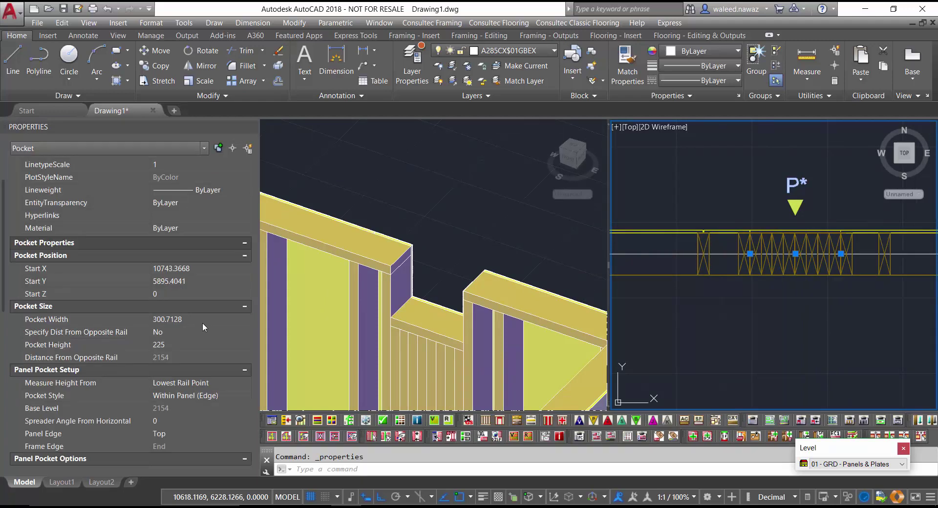
scroll(201, 327, "down", 4)
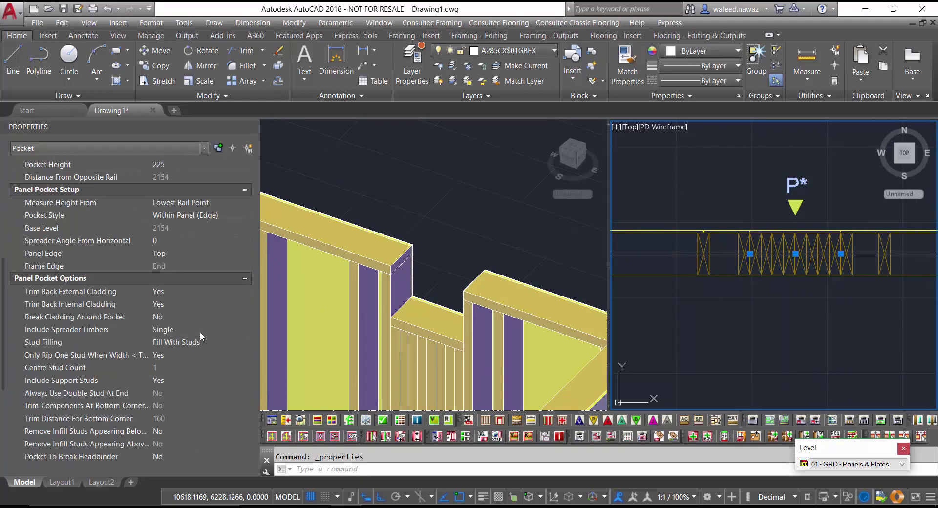
Try Modular Studs Only as the pocket's stud filling, then restore Fill With Studs
left_click(199, 290)
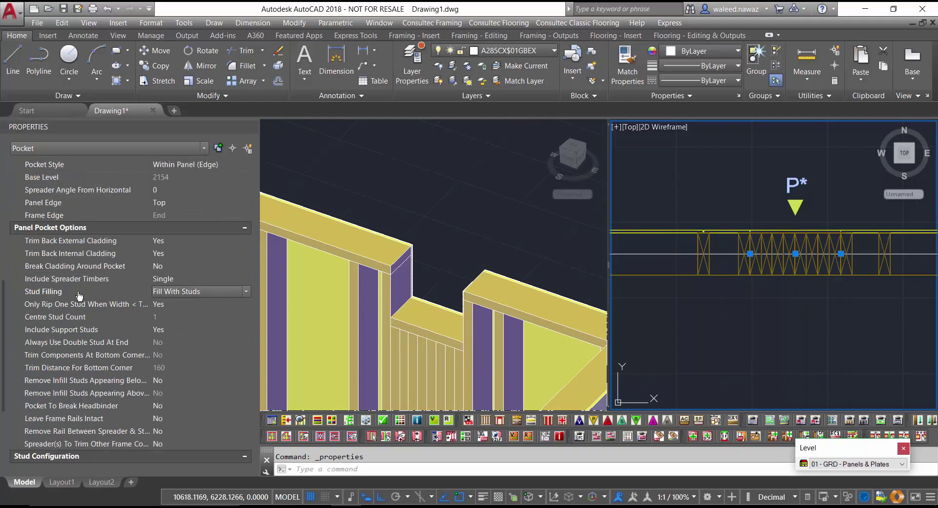
left_click(198, 292)
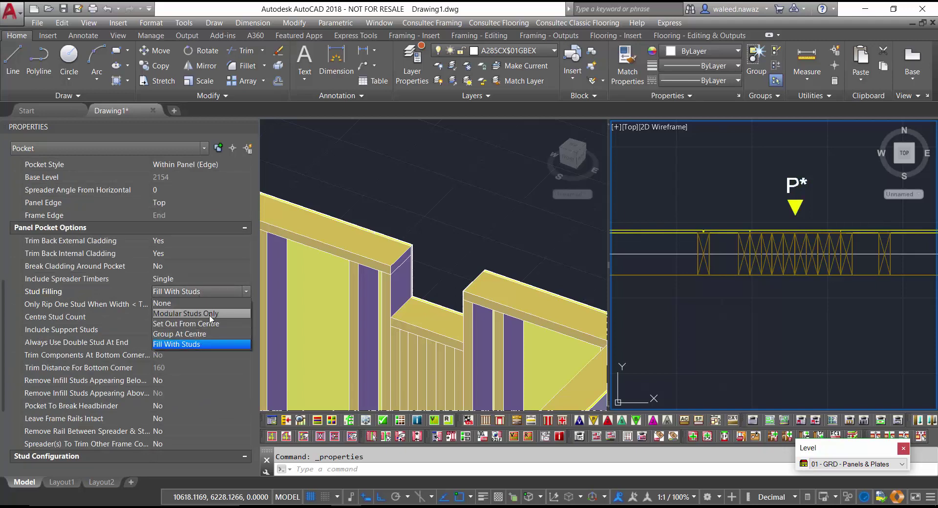
left_click(211, 315)
left_click(211, 291)
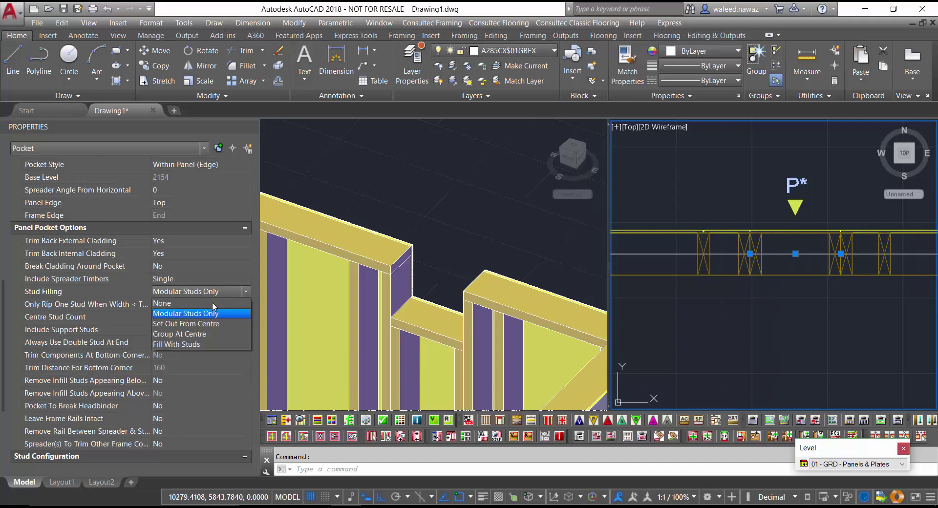
left_click(212, 344)
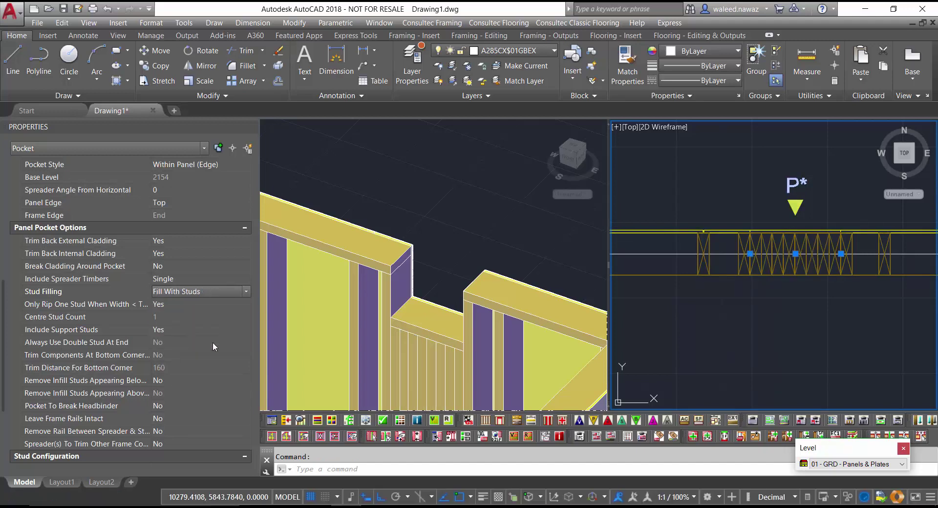
Set the number of full-height studs on the original lower-wall pocket to 2 on both the left and right sides
scroll(212, 343, "down", 3)
left_click(166, 405)
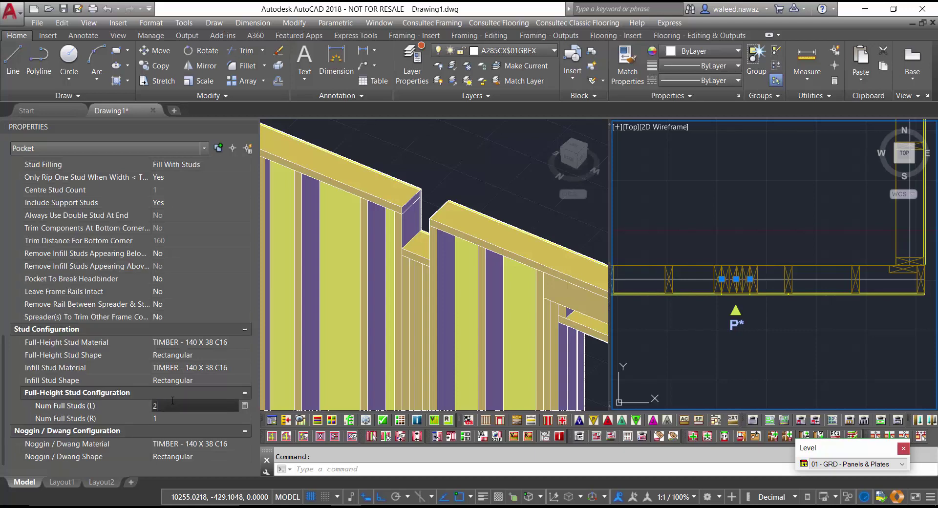
type("2")
key("Tab")
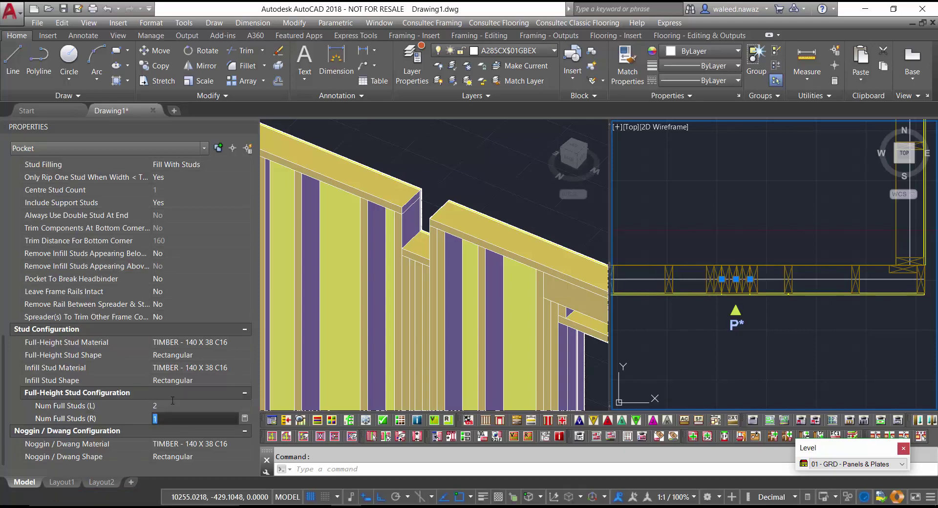
type("2")
key("Return")
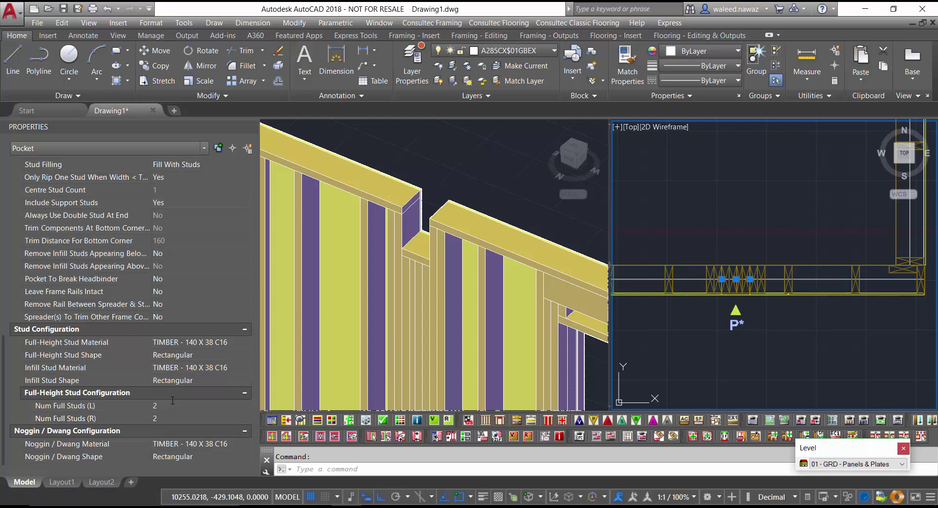
Raise the lower-wall pocket's full-height stud count to 3 on the left and 3 on the right
left_click(173, 402)
type("3")
key("Tab")
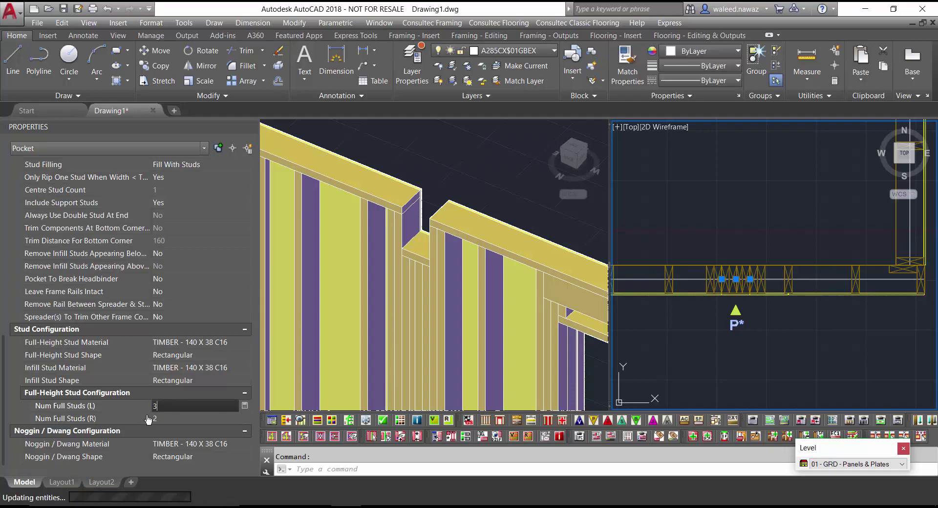
type("3")
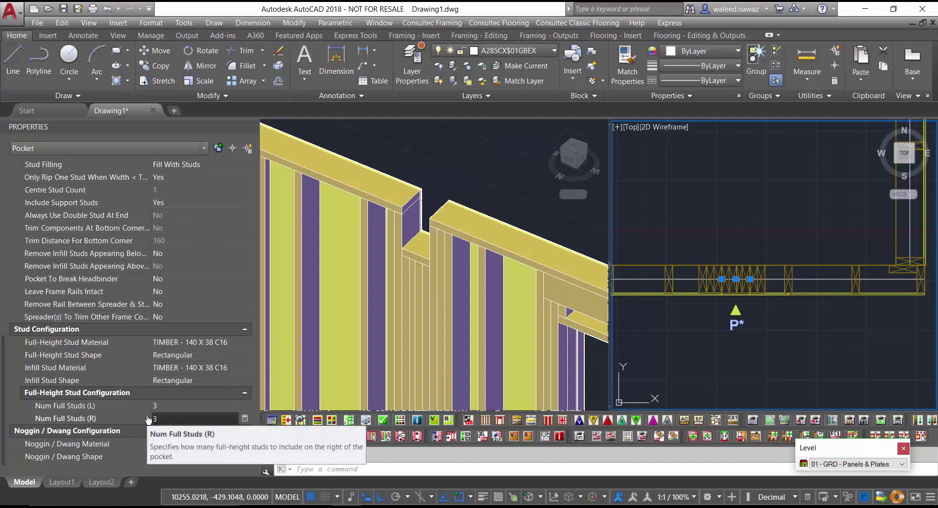
key("Return")
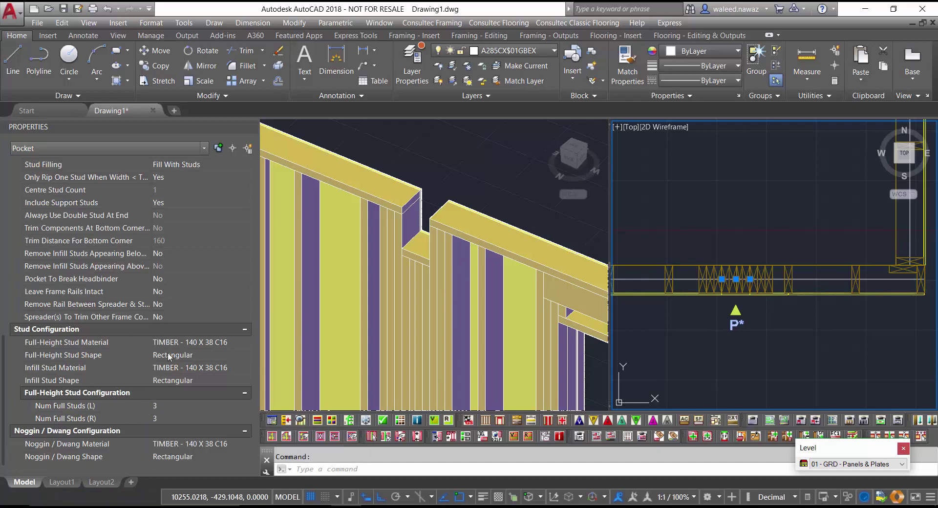
Set the width of the lower-wall pocket to 200 mm
scroll(171, 323, "up", 9)
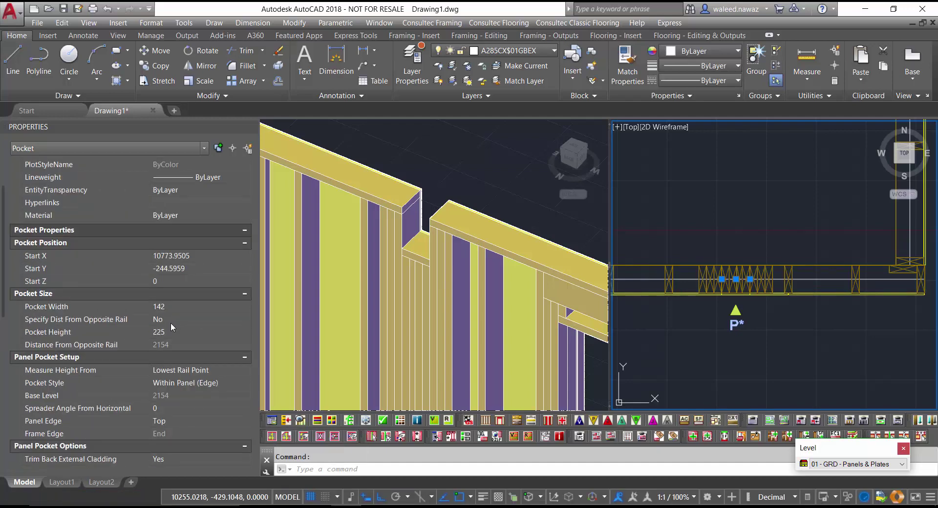
left_click(181, 306)
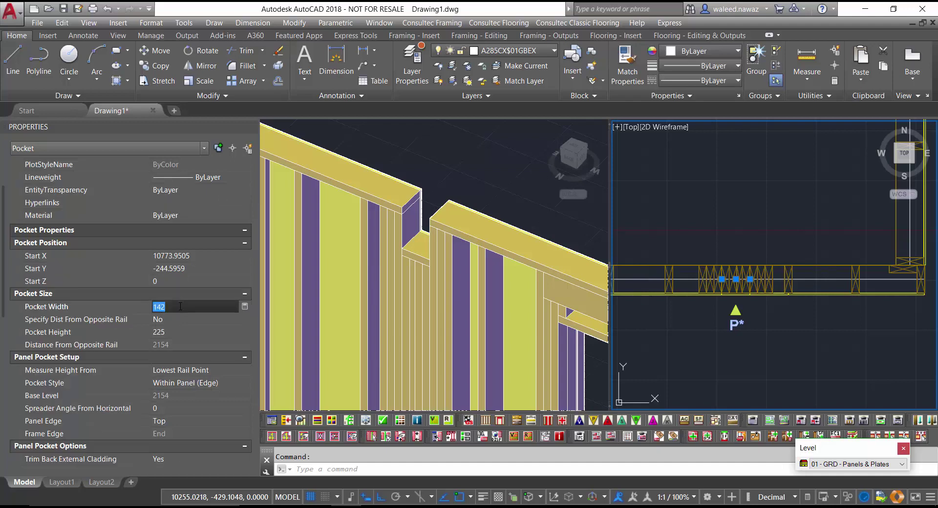
type("200")
key("Tab")
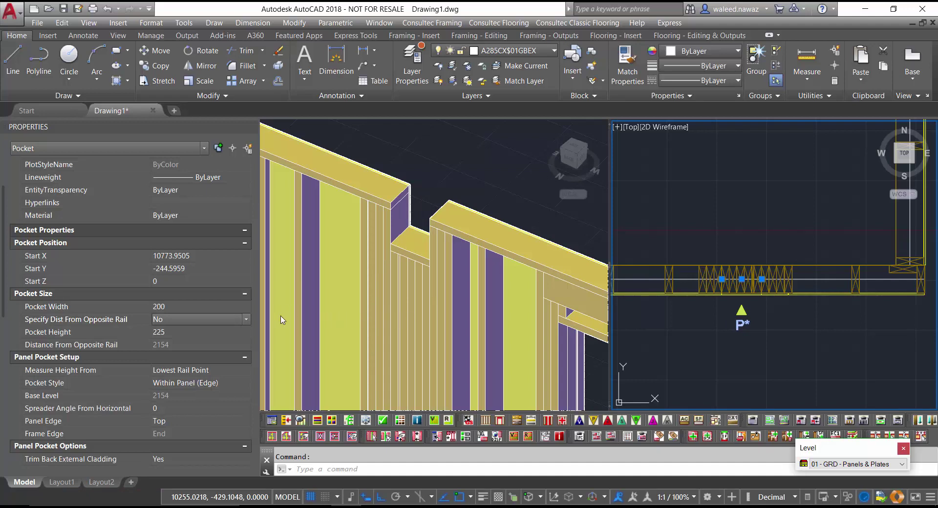
Set Trim Back External Cladding to No for the lower-wall pocket so the outer cladding runs across the notch
scroll(6, 359, "down", 3)
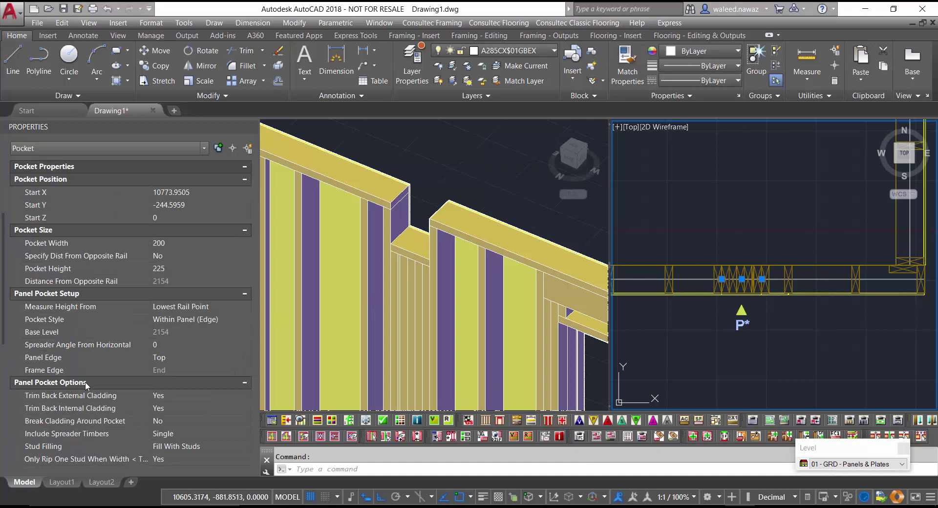
left_click(188, 396)
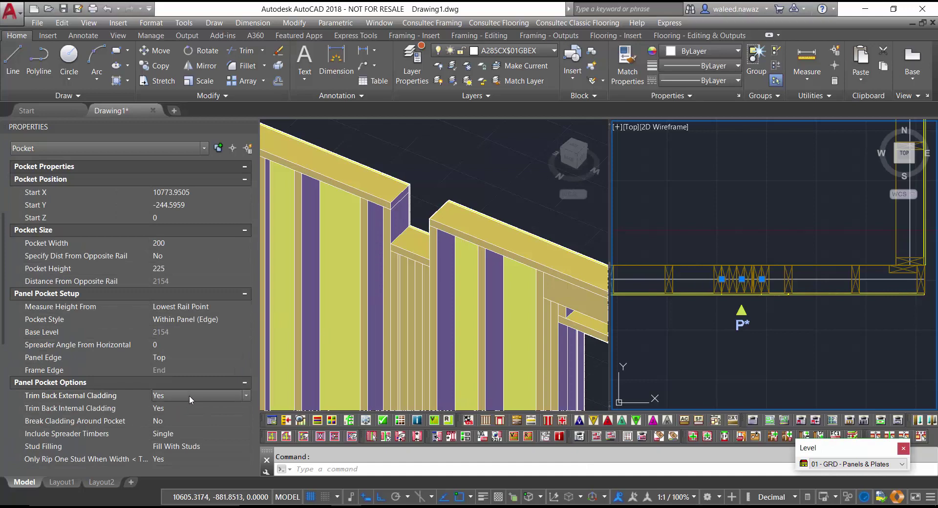
left_click(189, 395)
left_click(190, 418)
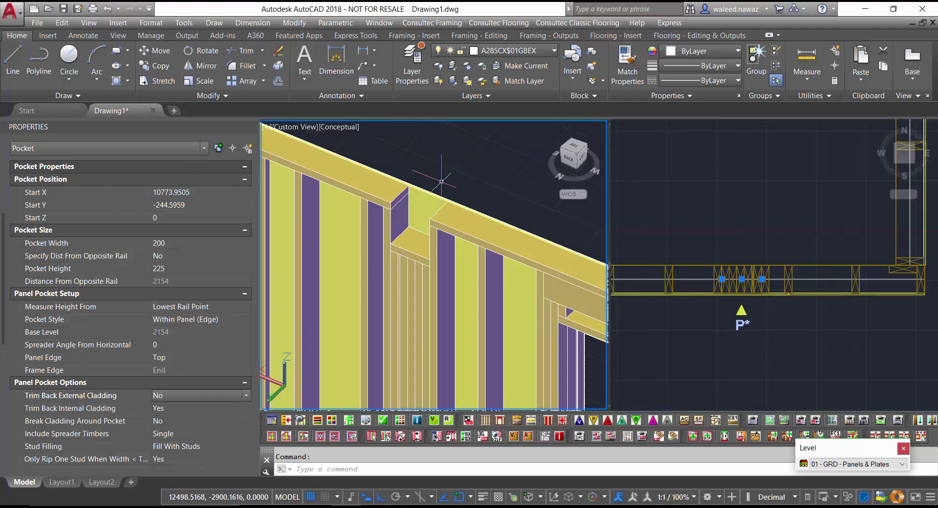
Set the lower-wall pocket's Include Spreader Timbers option to Double
scroll(236, 342, "down", 3)
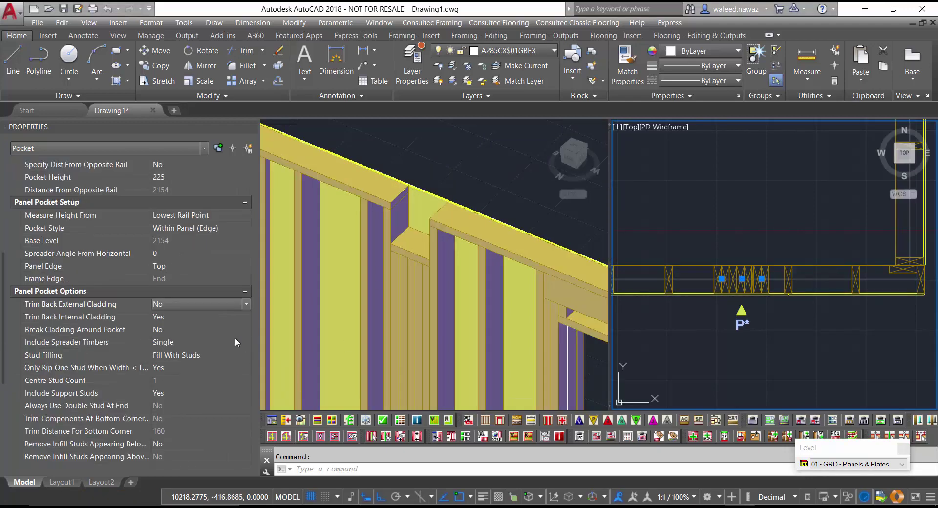
left_click(180, 344)
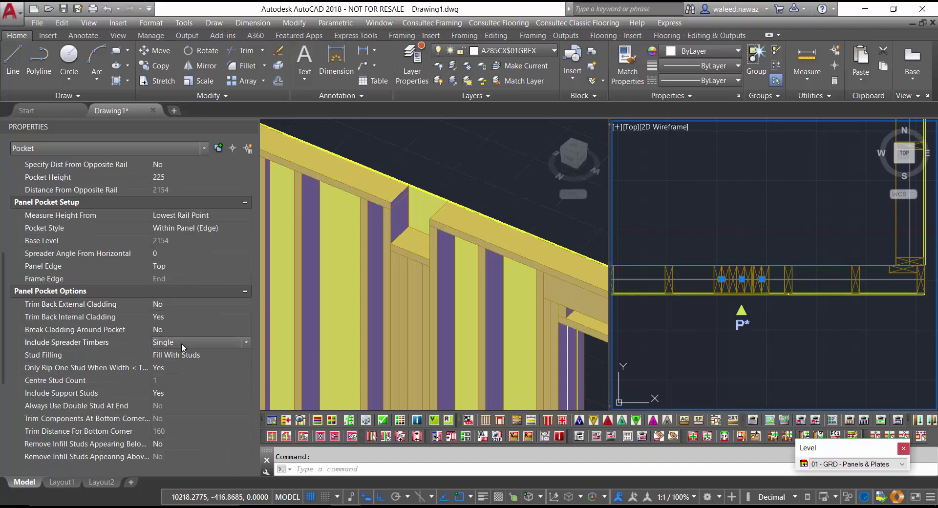
left_click(191, 346)
left_click(189, 375)
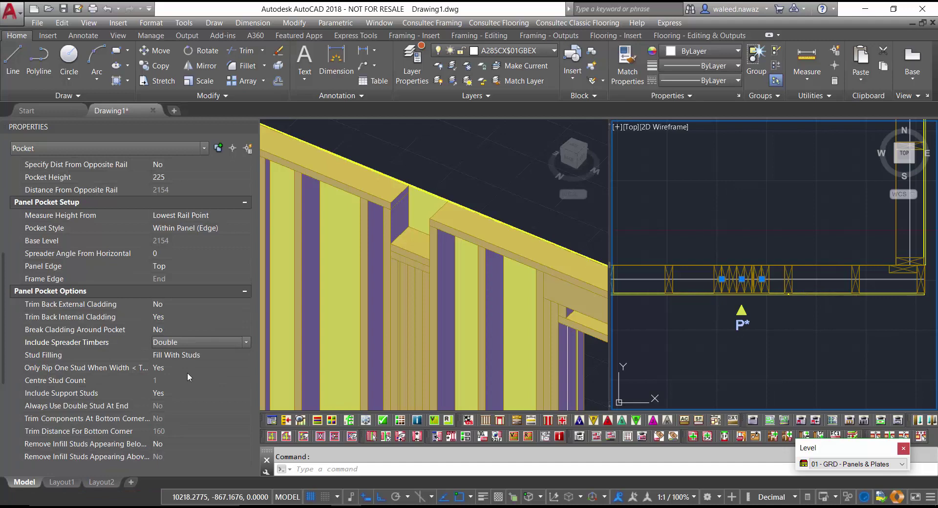
left_click(413, 274)
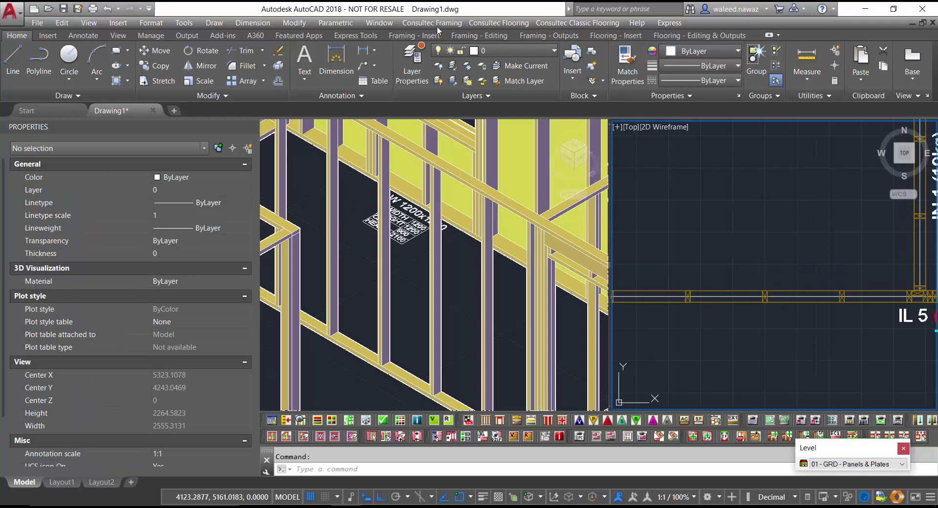
Insert a Multiple Studs group of 5 studs into the lower wall, centred between two existing studs
left_click(438, 23)
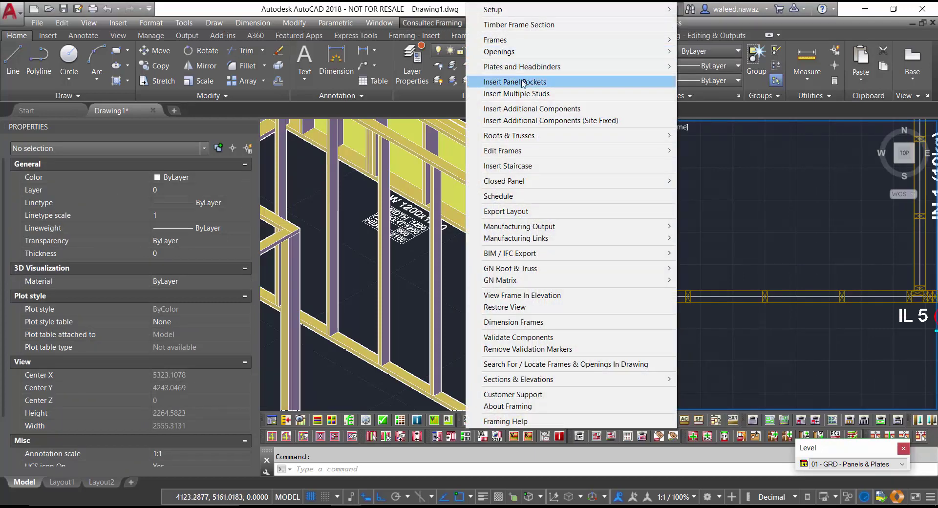
left_click(594, 94)
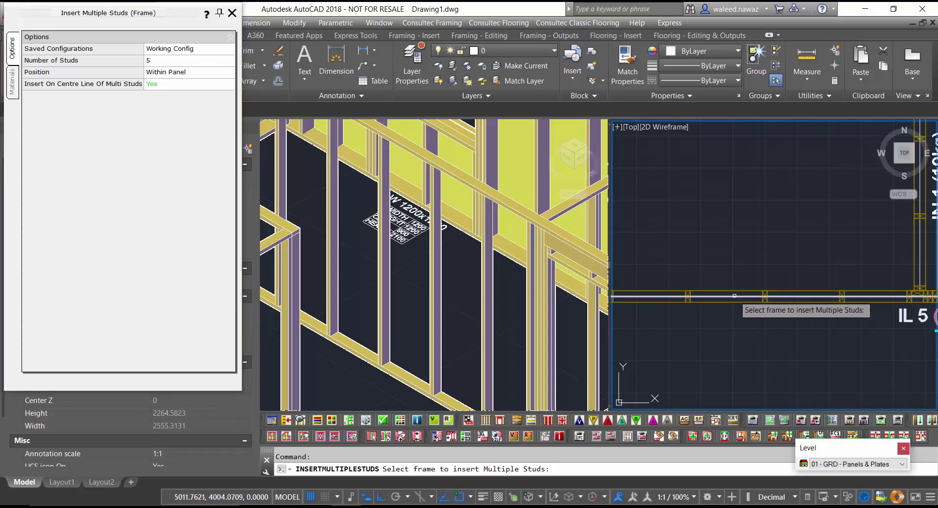
left_click(735, 296)
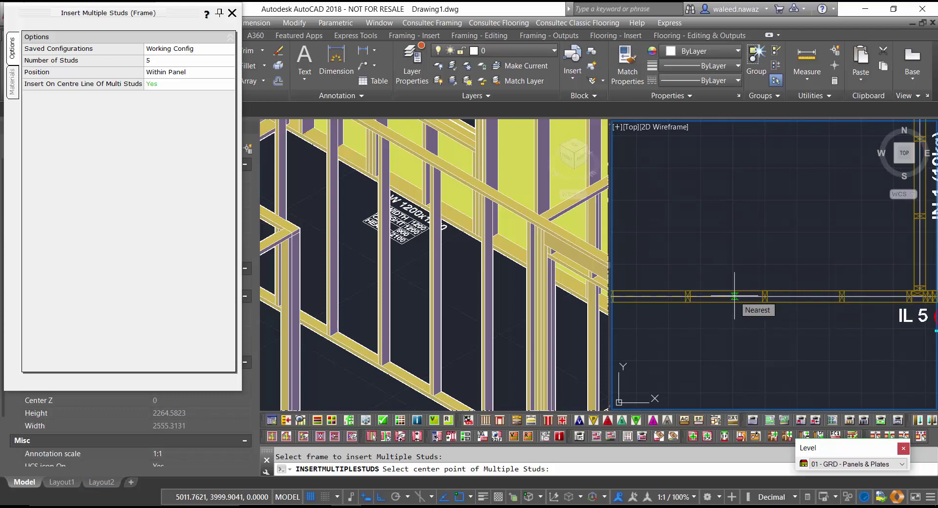
left_click(735, 296)
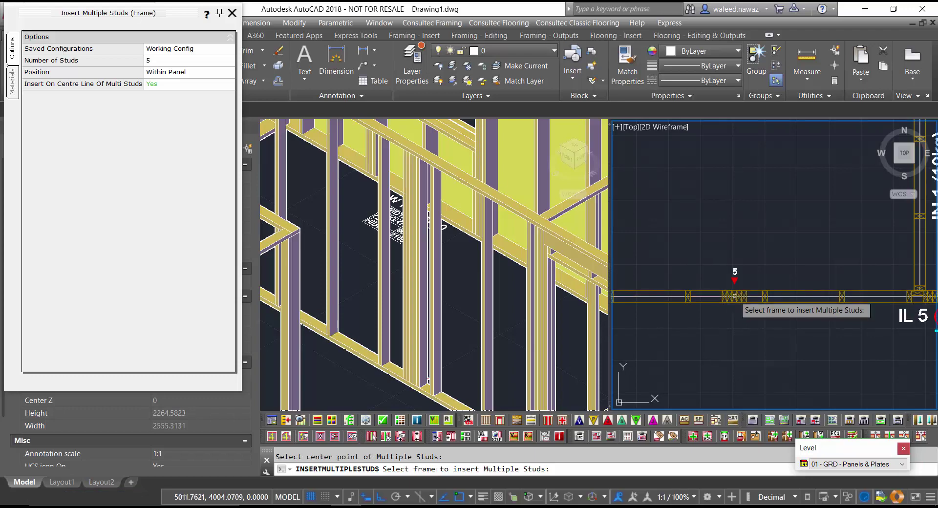
key("Escape")
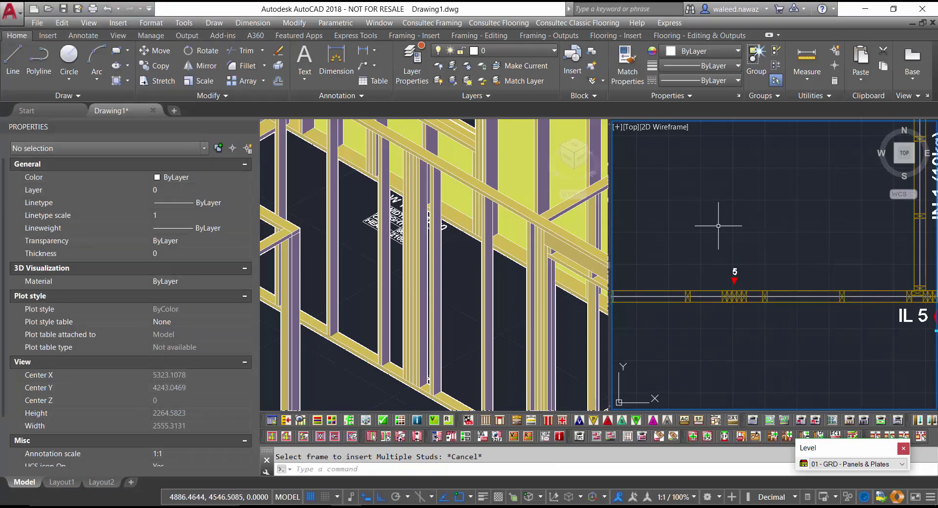
left_click(730, 274)
key("Escape")
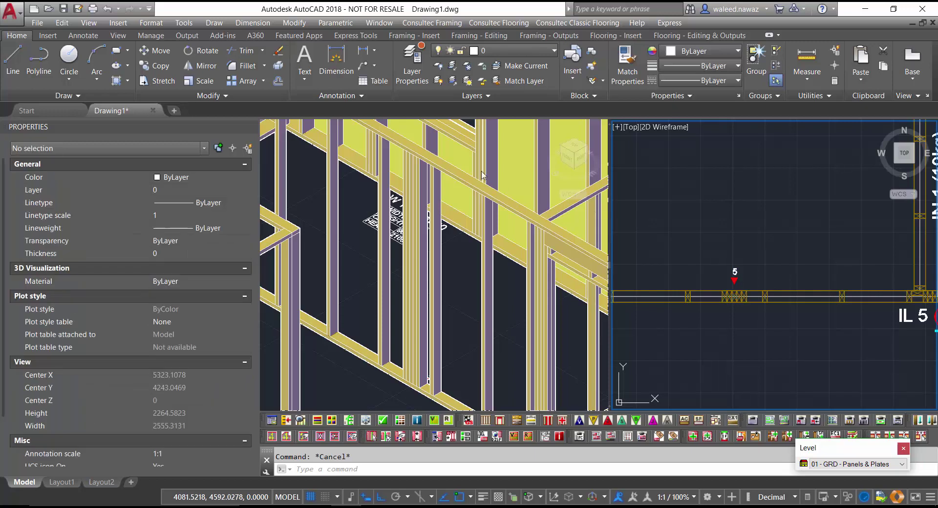
Copy the 5-stud group along the lower wall to two more positions on its right
left_click(159, 66)
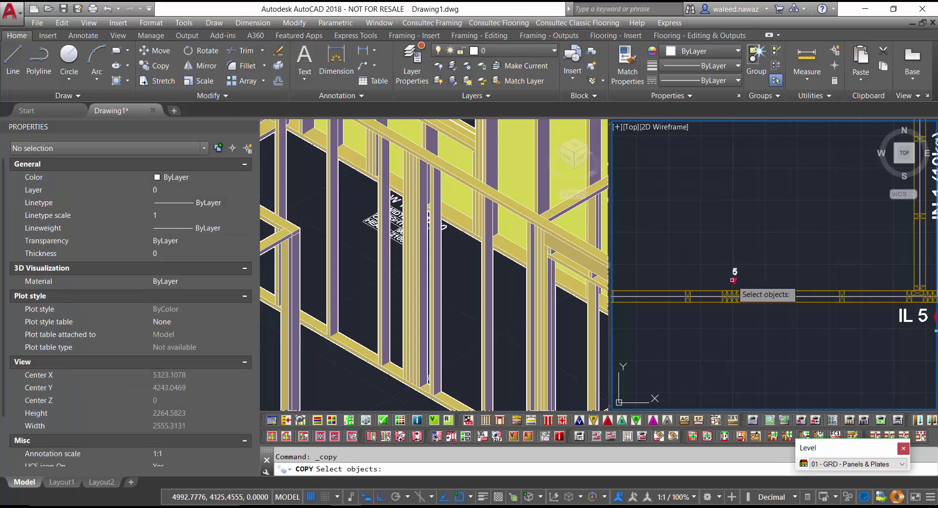
left_click(733, 281)
key("Return")
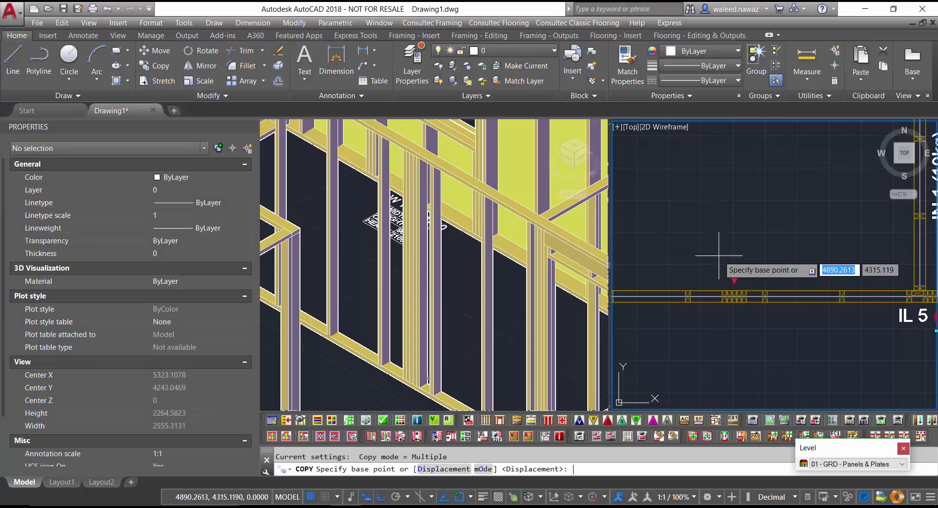
left_click(734, 280)
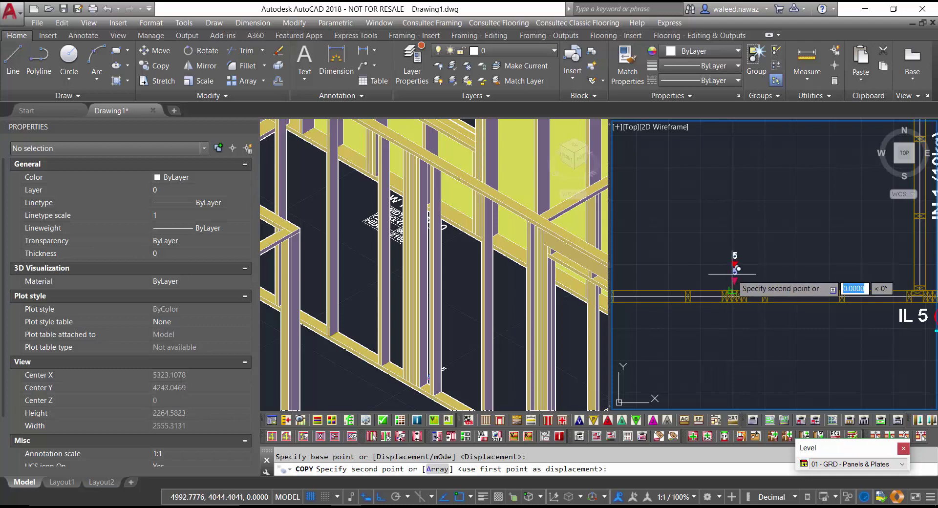
left_click(803, 272)
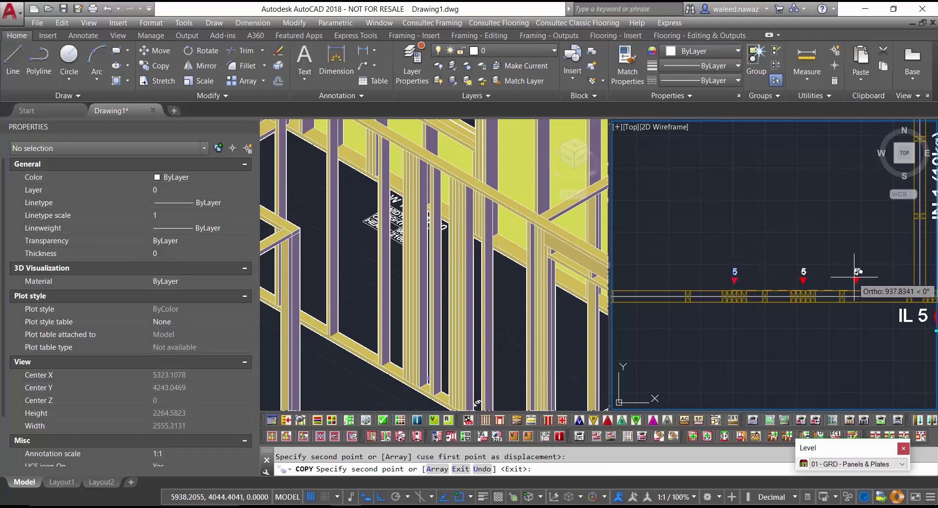
left_click(875, 277)
key("Escape")
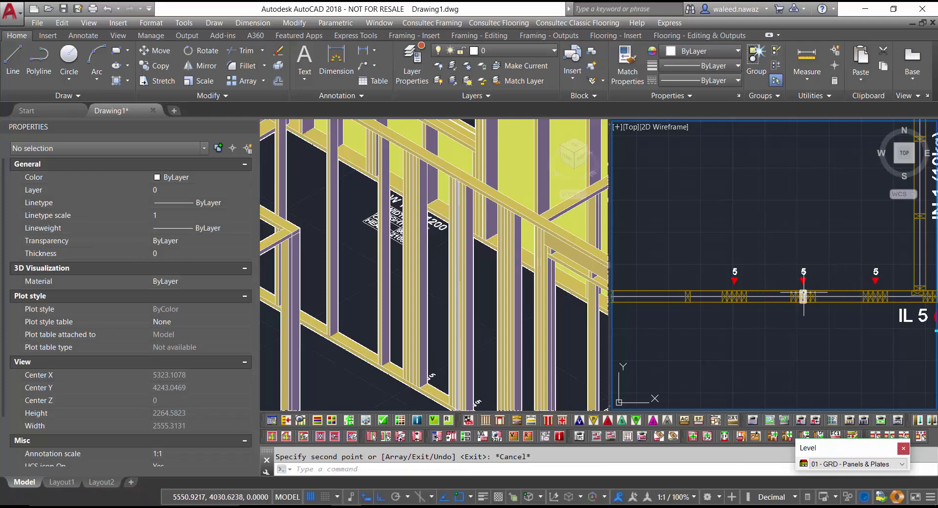
Move the original 5-stud group along the lower wall to the left, past the neighbouring single stud
left_click(158, 52)
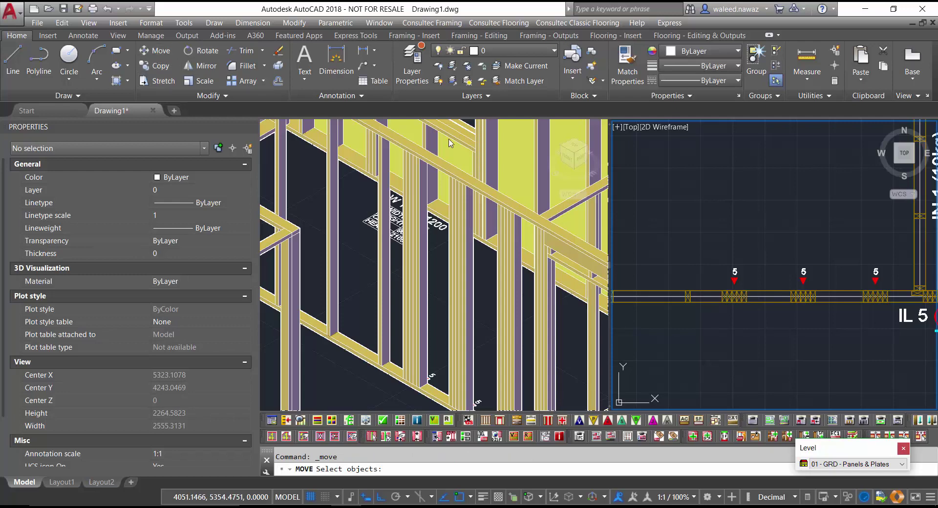
left_click(735, 276)
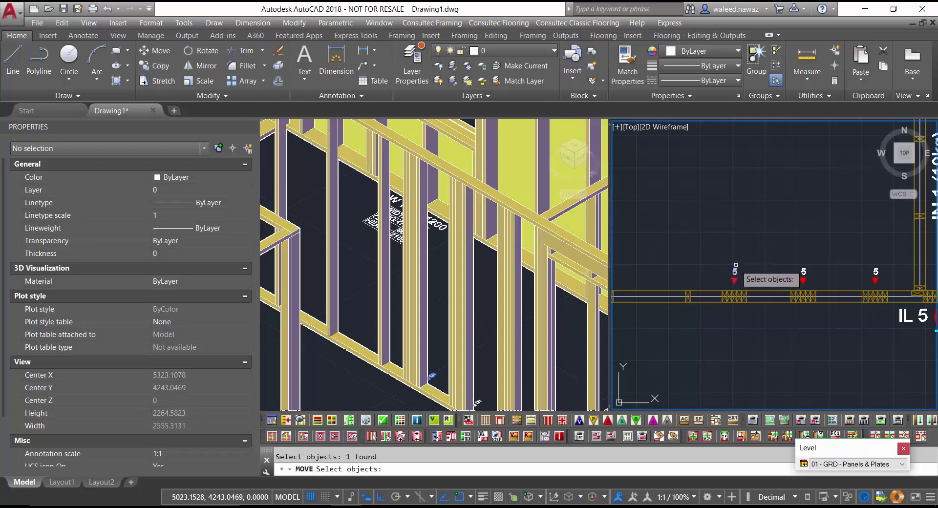
key("Return")
left_click(736, 266)
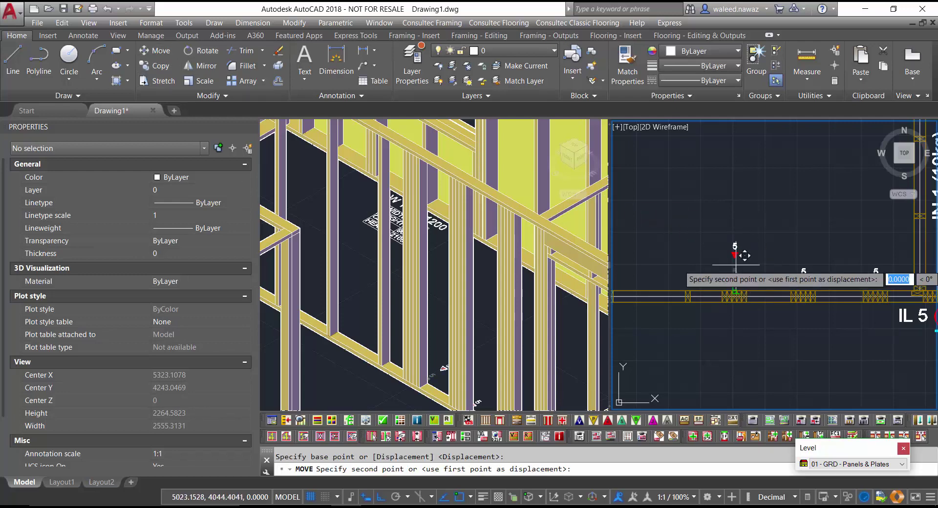
left_click(652, 265)
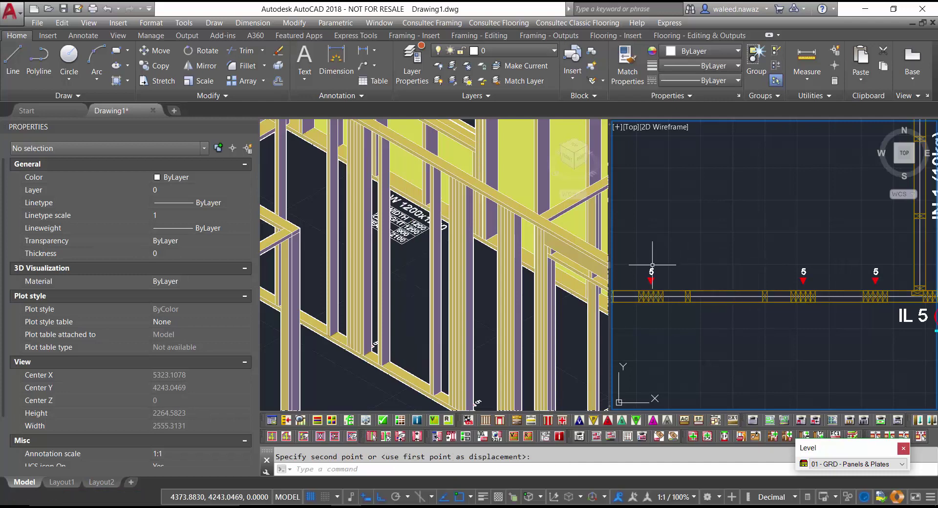
key("Escape")
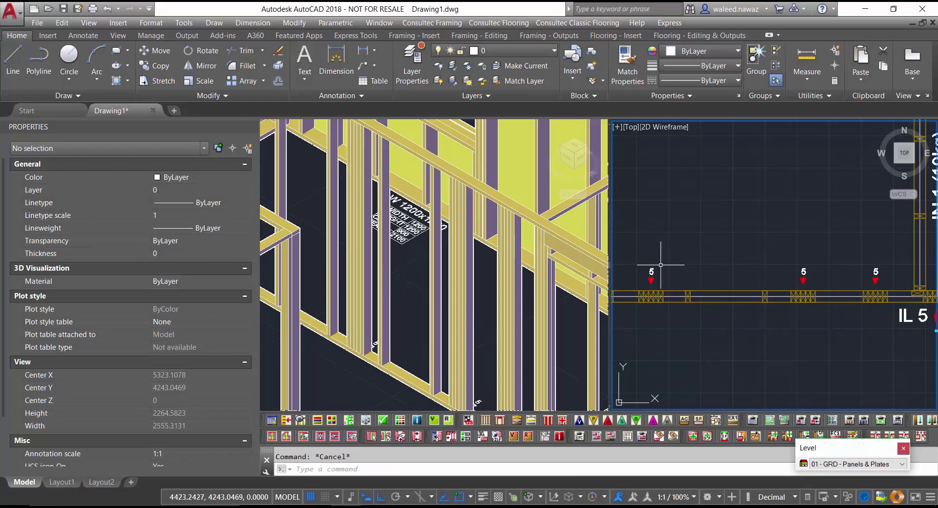
Set the Number of Studs to 2 for the leftmost and middle multiple-stud groups together
left_click(804, 279)
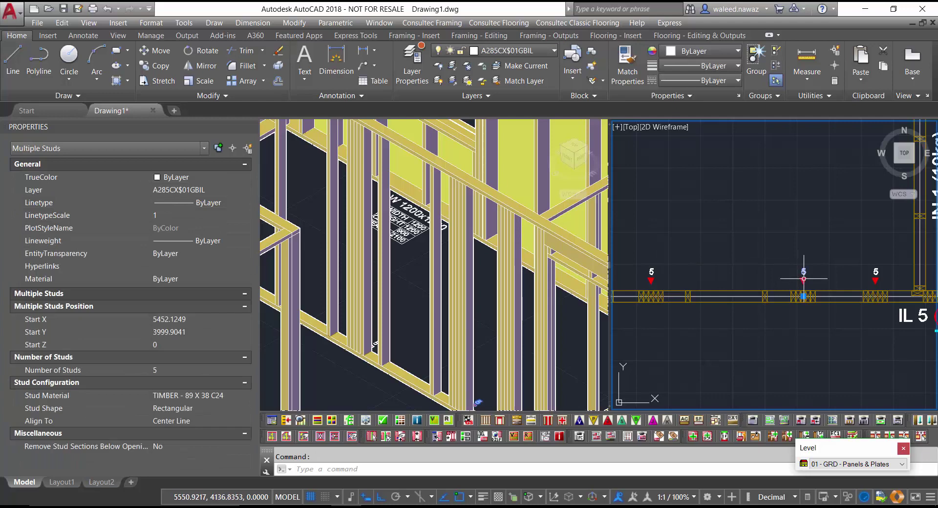
left_click(648, 280)
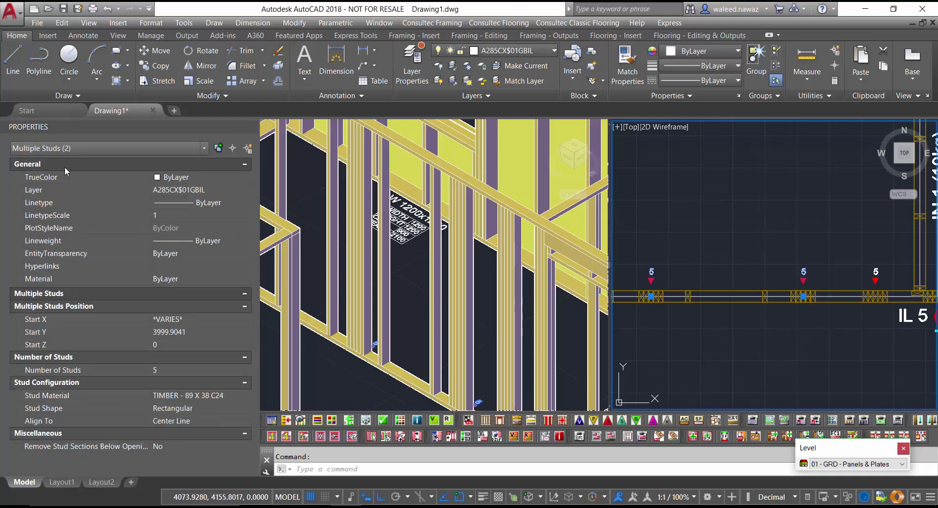
left_click(166, 370)
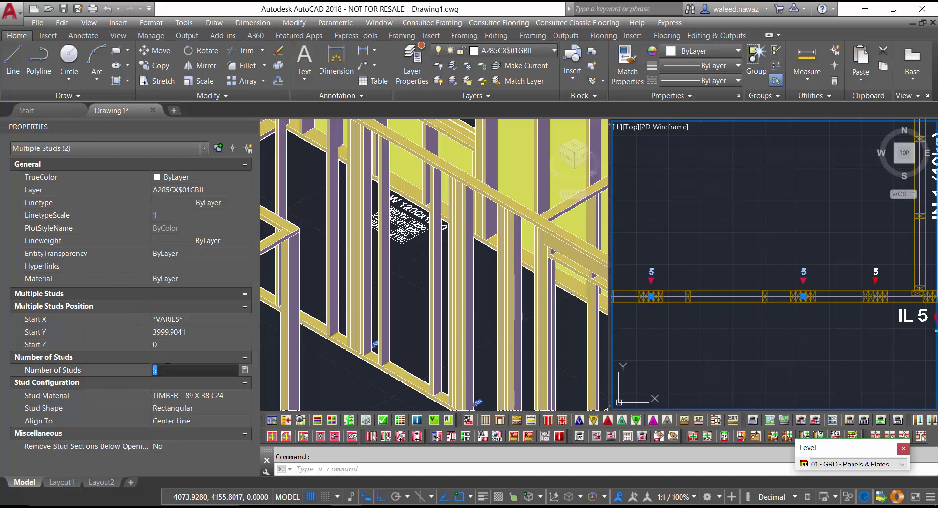
type("2")
key("Return")
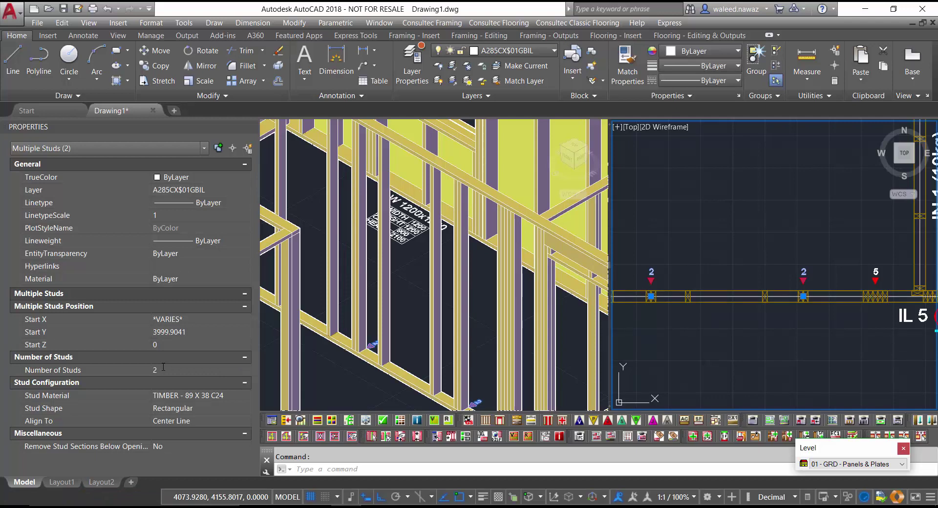
key("Escape")
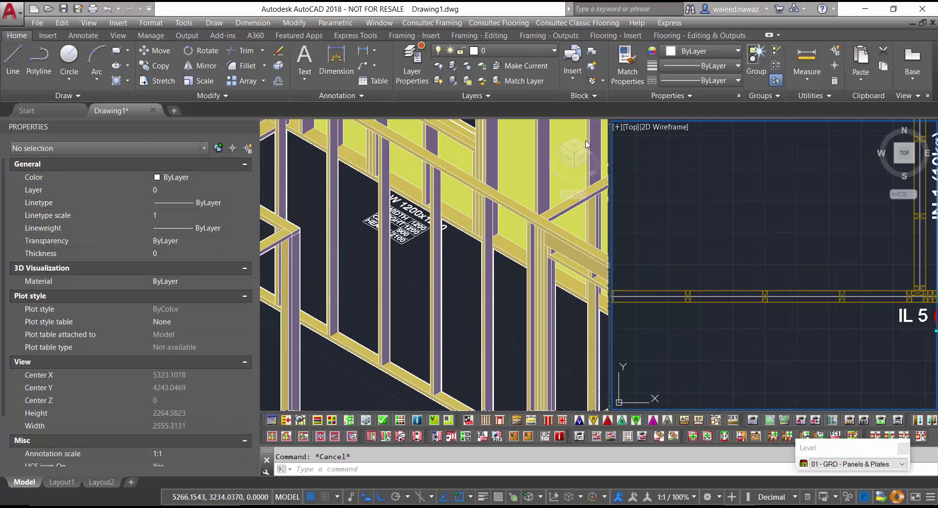
Insert a flue/vent opening 1000 wide and 300 high at base level 1800, centred between two studs of the lower wall
left_click(449, 22)
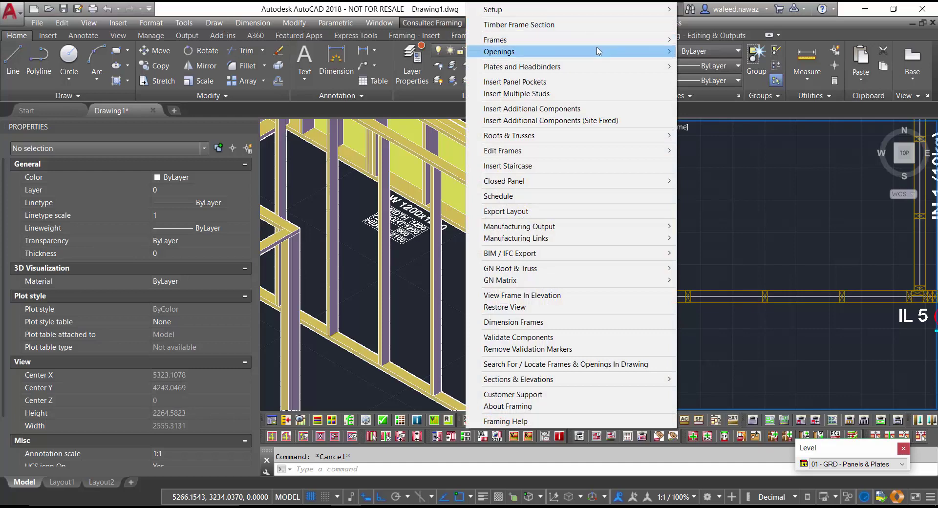
mouse_move(598, 51)
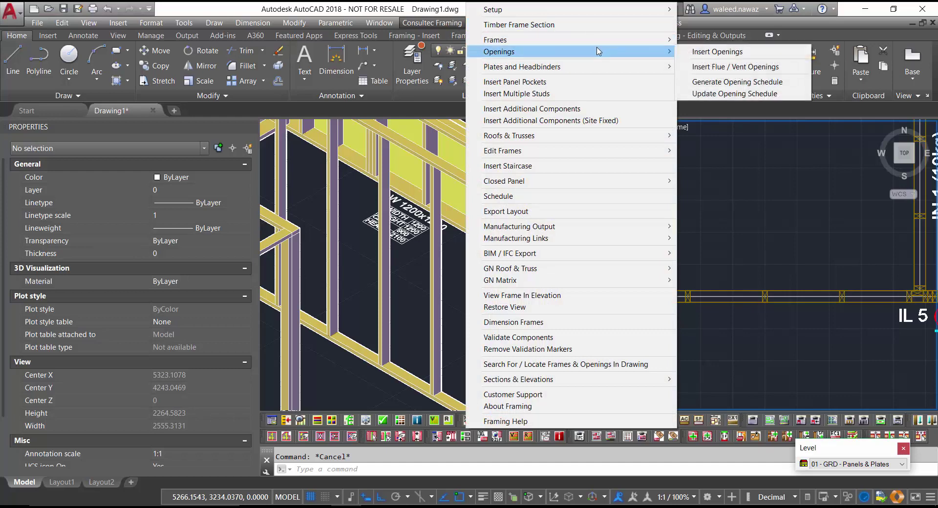
left_click(790, 73)
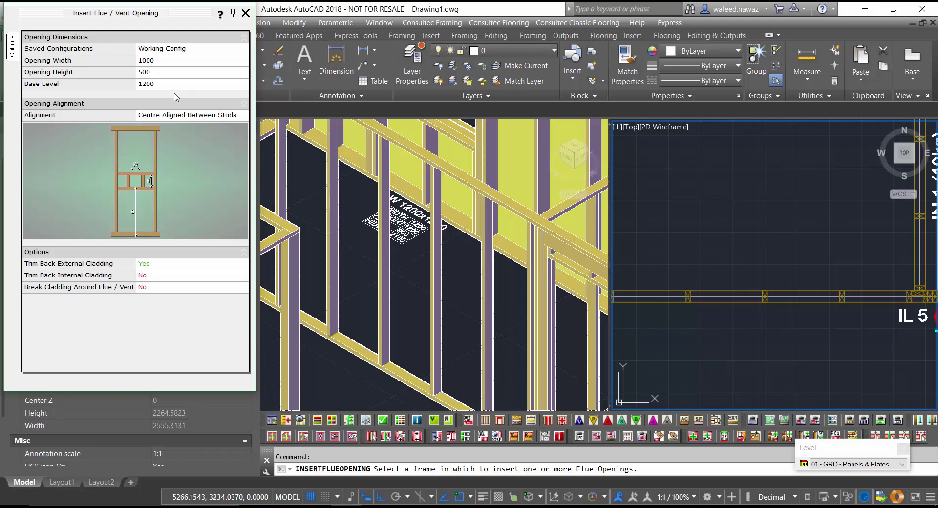
left_click(166, 64)
type("100")
key("Return")
left_click(167, 76)
type("6")
key("Return")
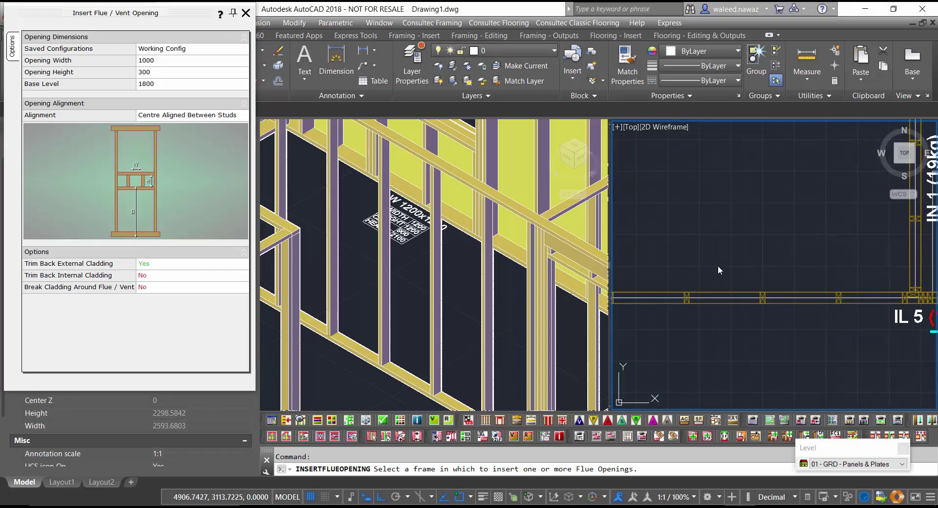
left_click(730, 298)
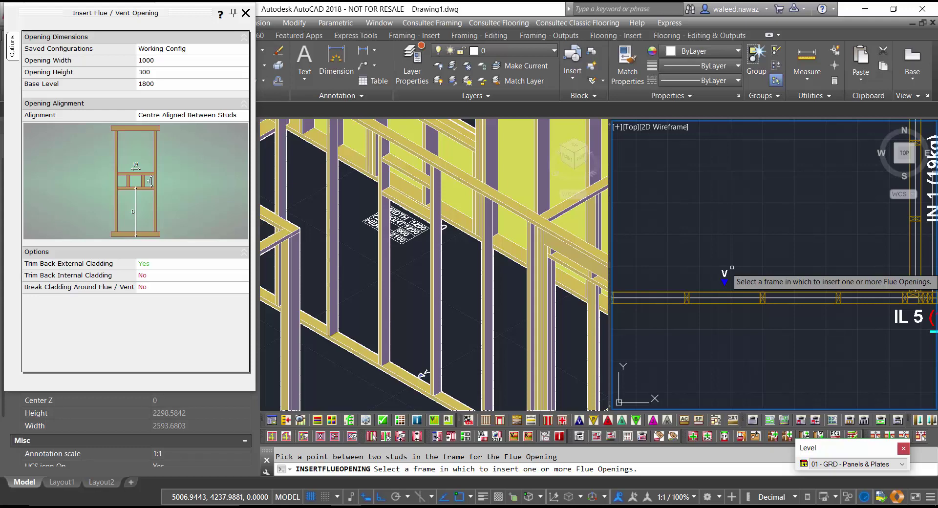
key("Escape")
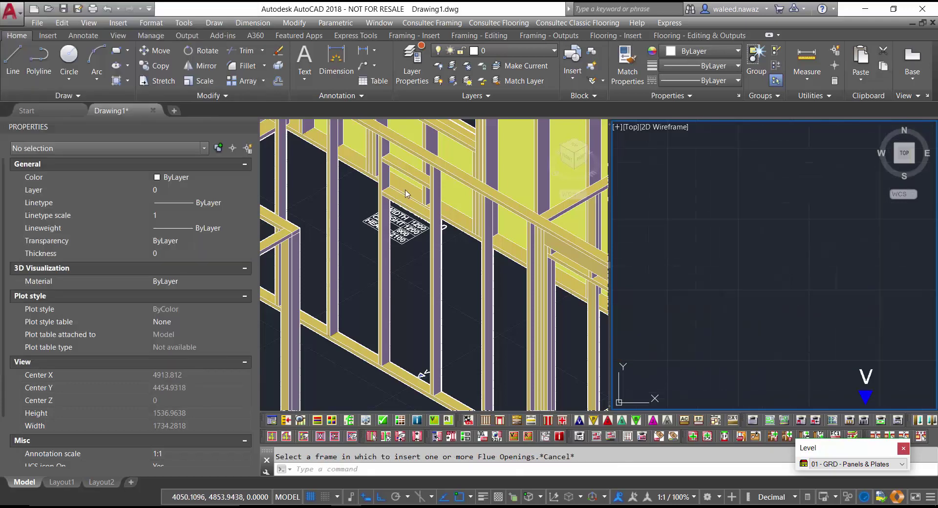
Set the height of the lower wall's flue/vent opening to 500
left_click(406, 194)
scroll(408, 191, "up", 3)
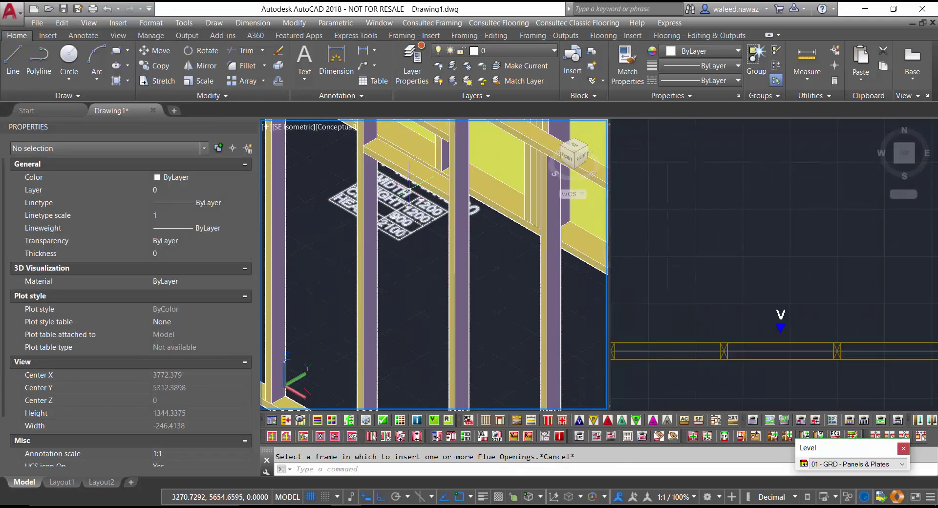
middle_click_drag(409, 190, 409, 283)
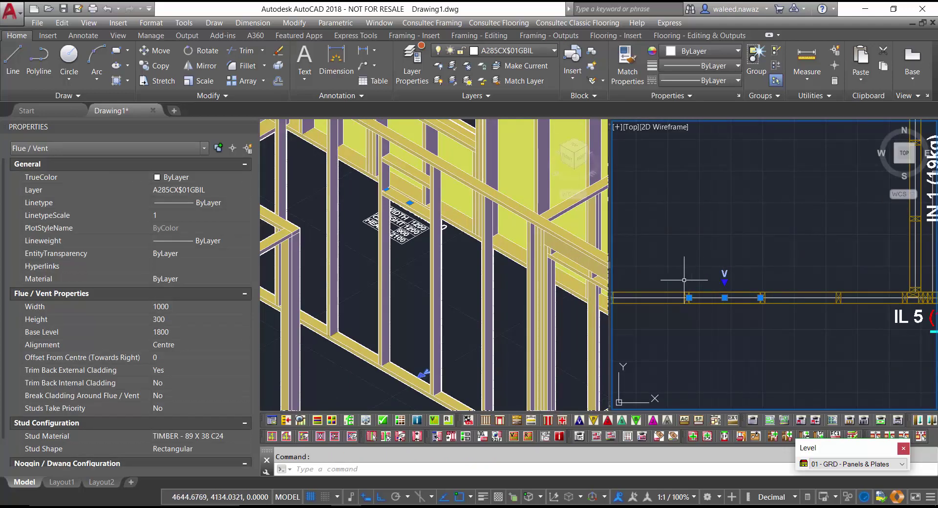
left_click(167, 319)
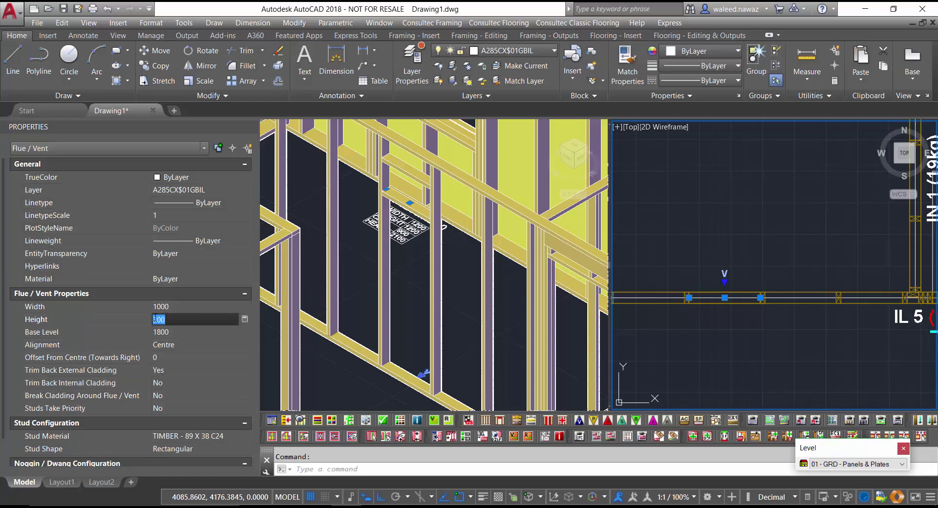
type("50")
key("Tab")
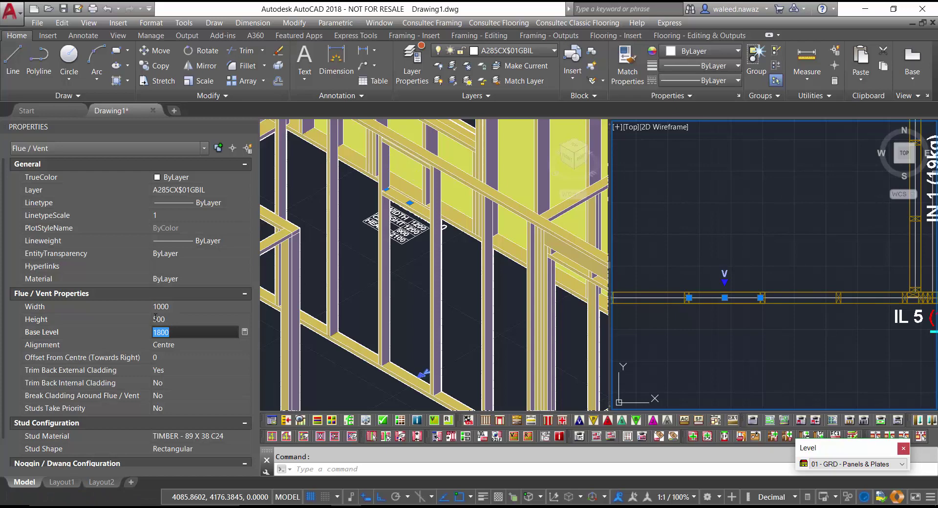
Set the flue/vent opening's height to 300 and its base level to 1000
left_click(155, 319)
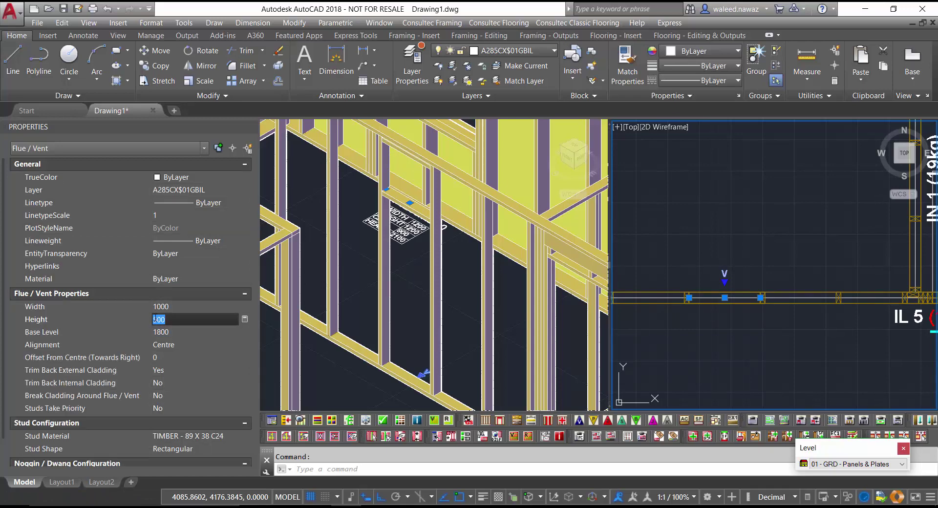
type("300")
key("Tab")
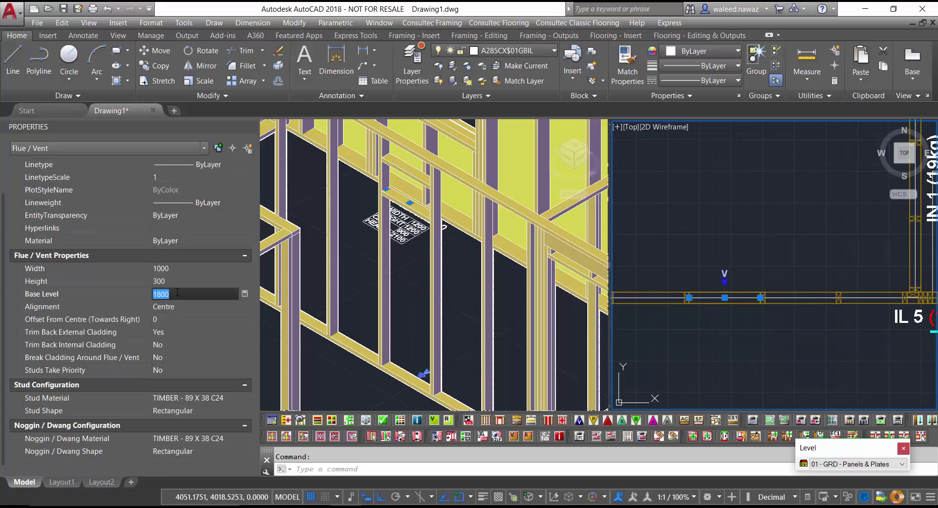
type("1000")
key("Return")
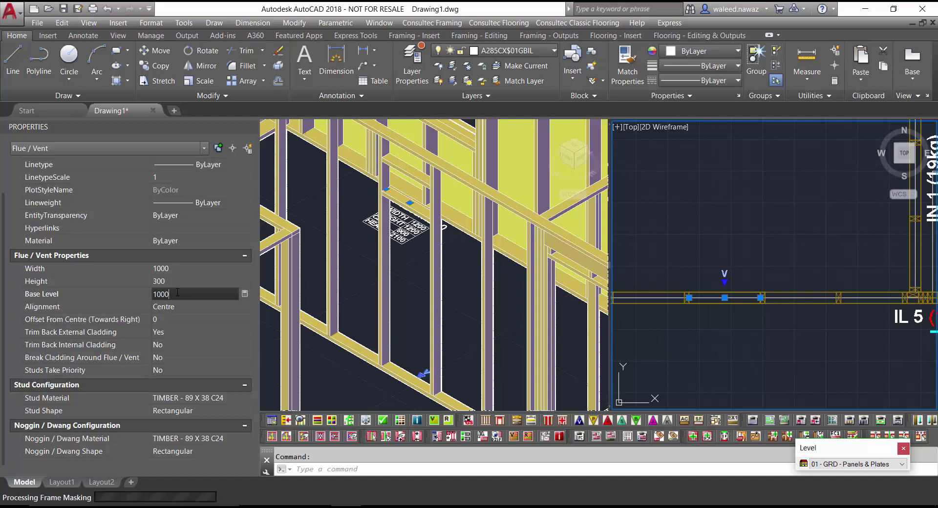
Lower the flue/vent opening by its grip in the 3D view to a base level of about 599, with a width of about 1111
left_click(410, 282)
left_click(406, 318)
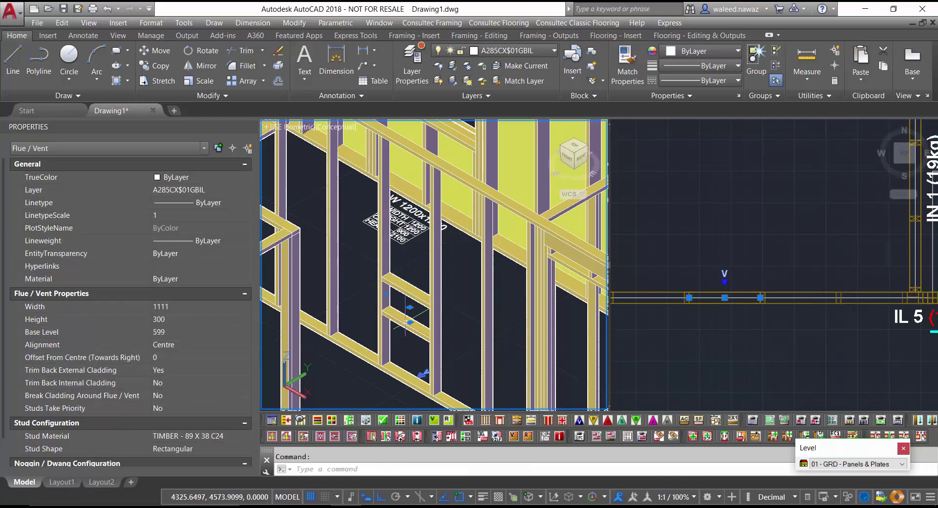
Raise the lower wall's flue/vent opening by its grip in the 3D view to a base level of about 1077
left_click(410, 307)
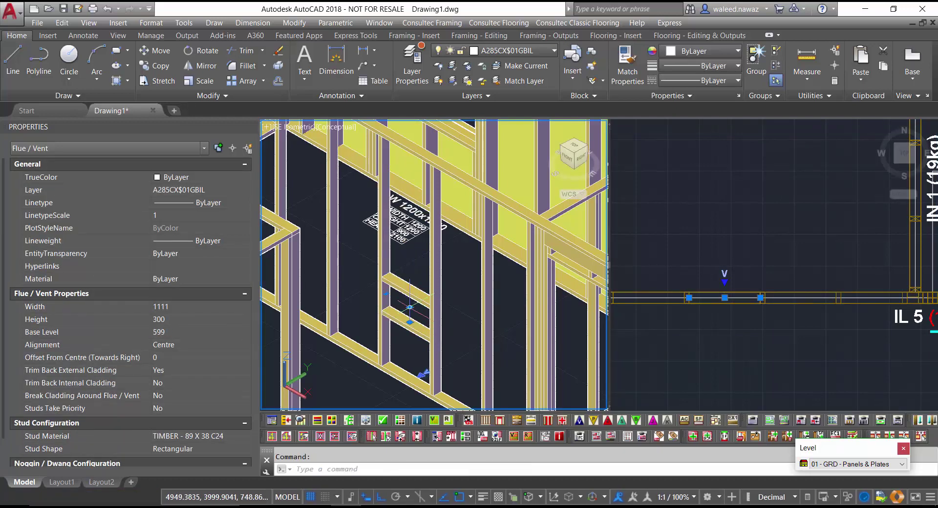
left_click(411, 260)
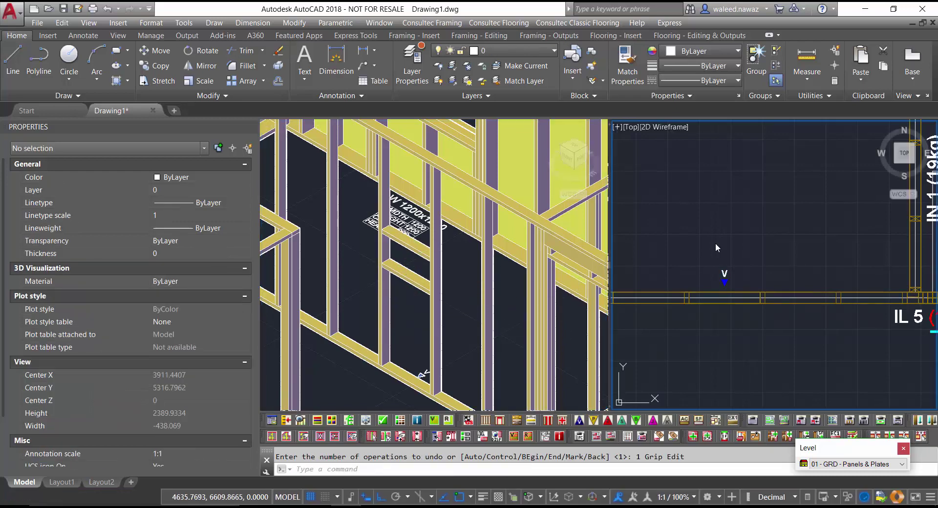
left_click(725, 279)
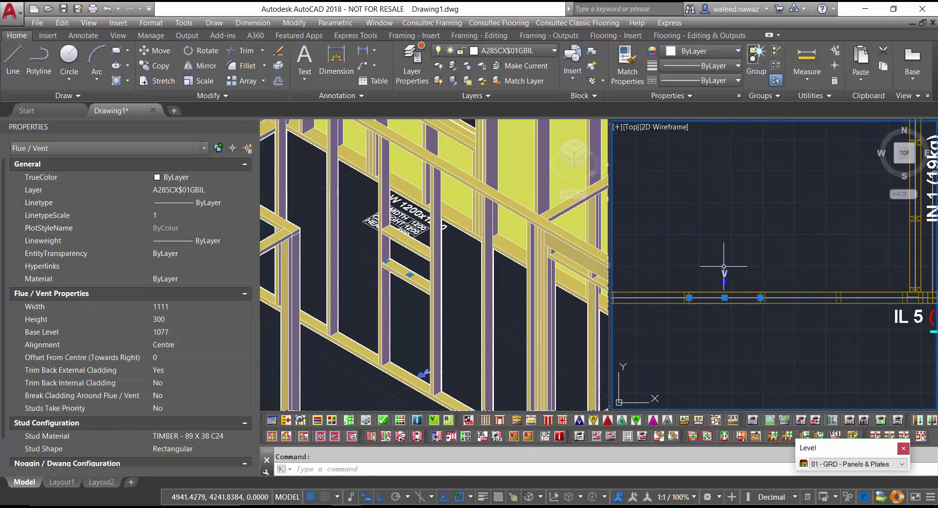
key("Escape")
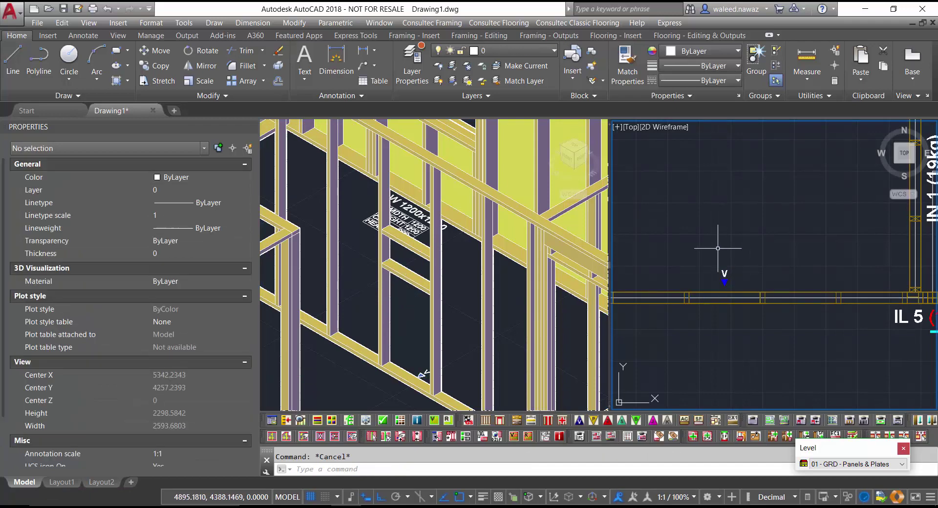
Copy the flue/vent opening horizontally along the lower wall into the last stud bay before the corner with wall IN 1
left_click(160, 65)
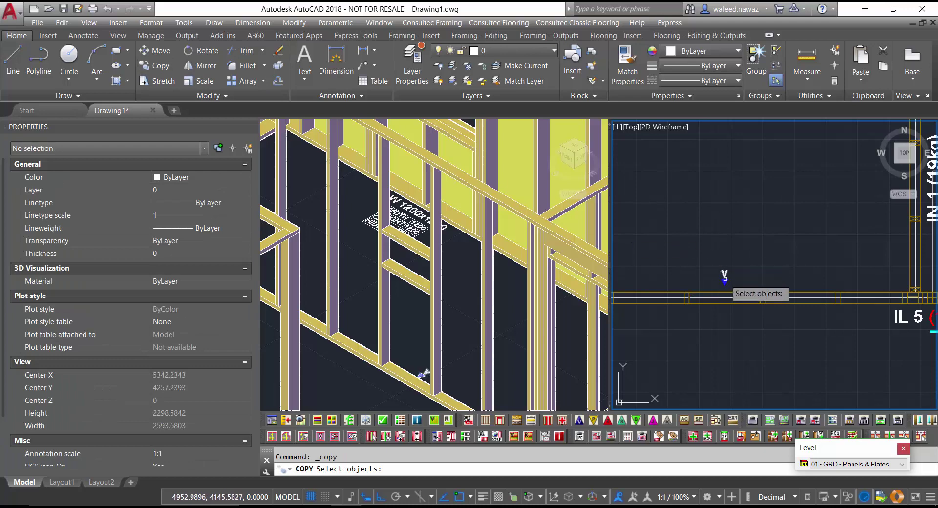
left_click(725, 281)
key("Return")
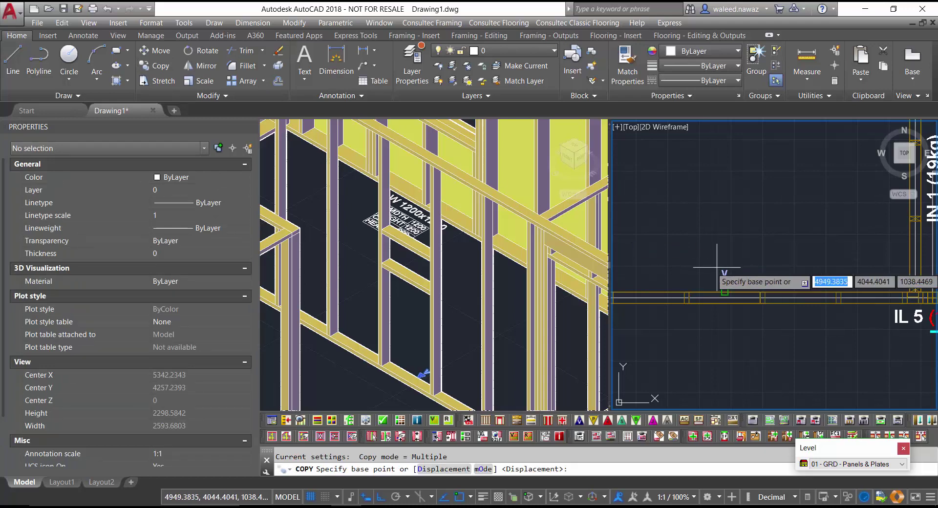
left_click(725, 282)
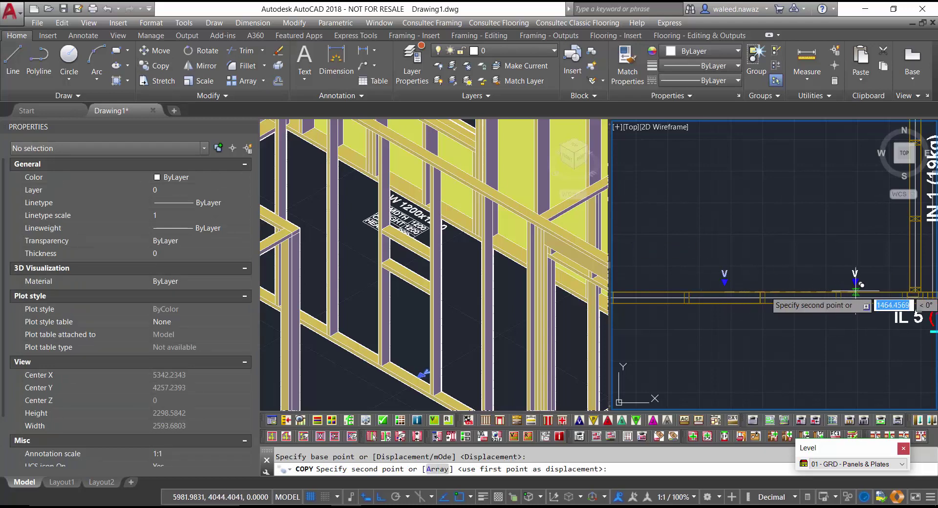
left_click(856, 282)
left_click(831, 282)
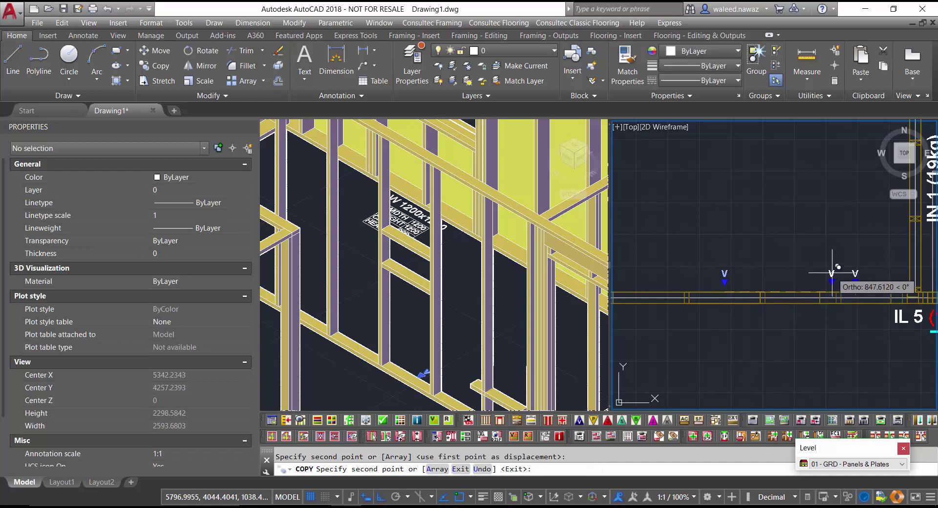
key("Escape")
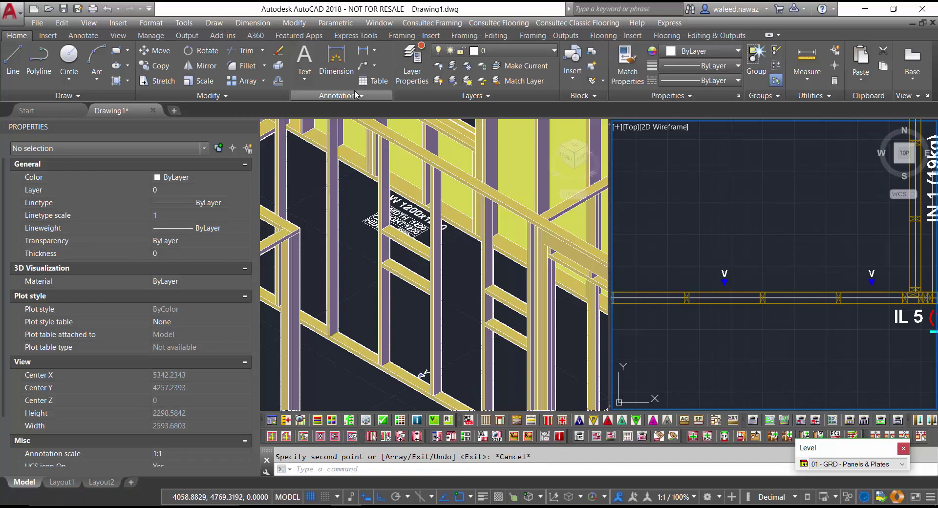
Move the original flue/vent opening one stud bay along the lower wall, directly beside the copied opening
left_click(154, 51)
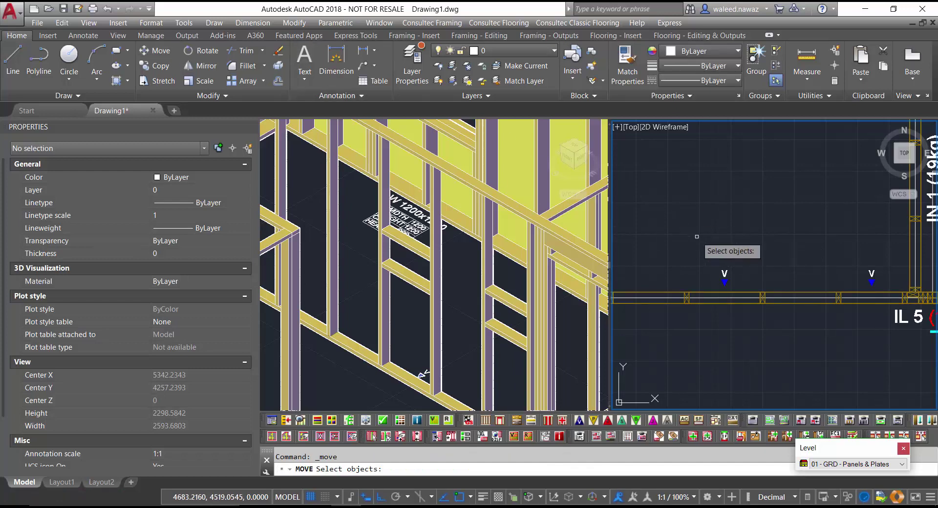
left_click(725, 282)
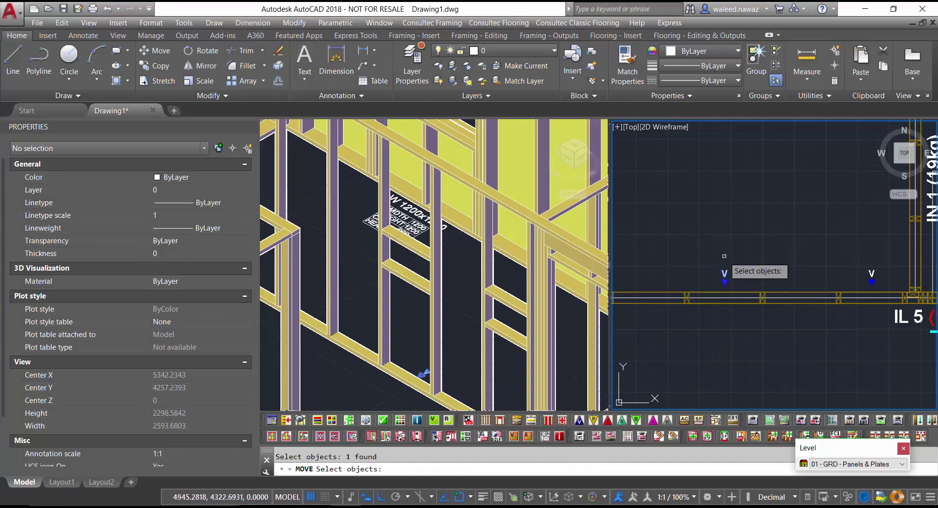
key("Return")
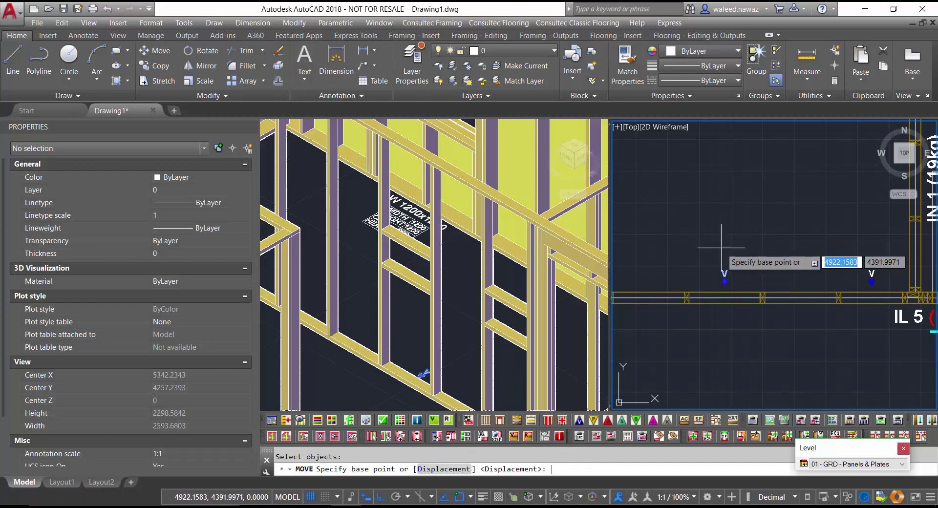
left_click(725, 293)
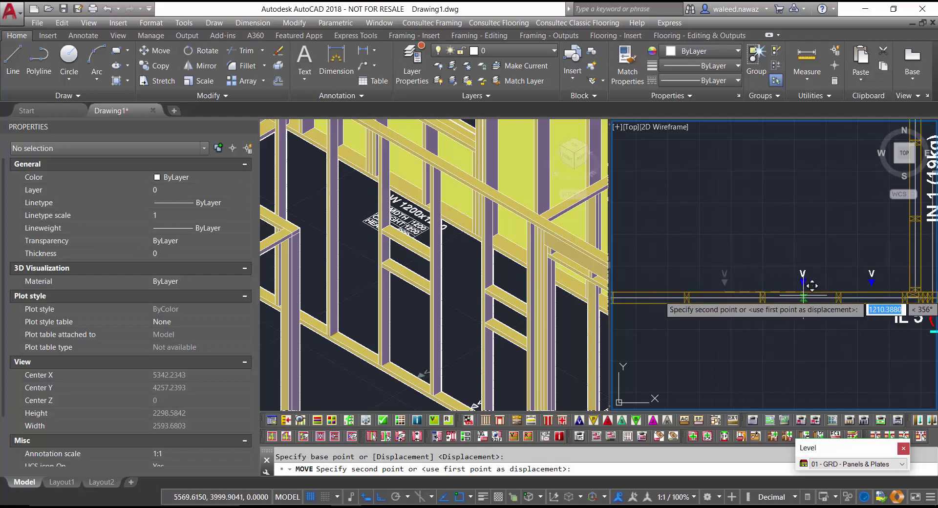
left_click(801, 293)
key("Escape")
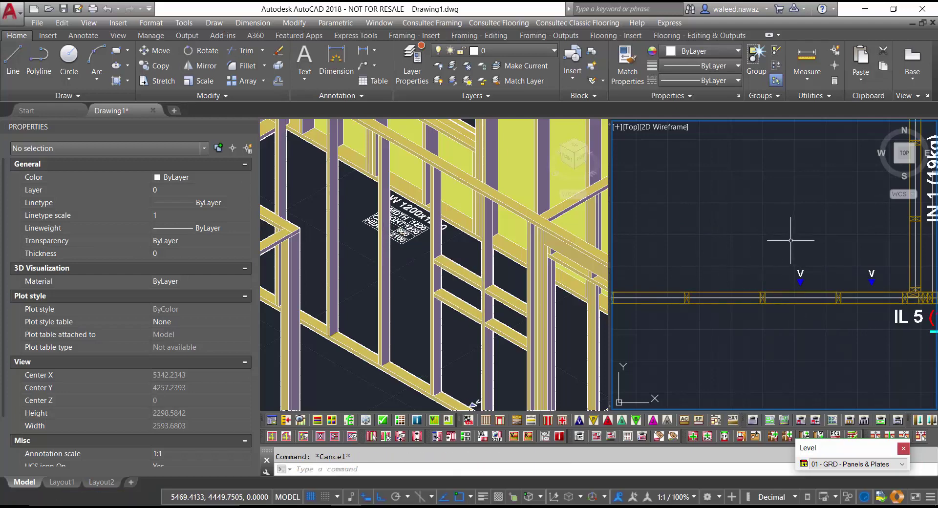